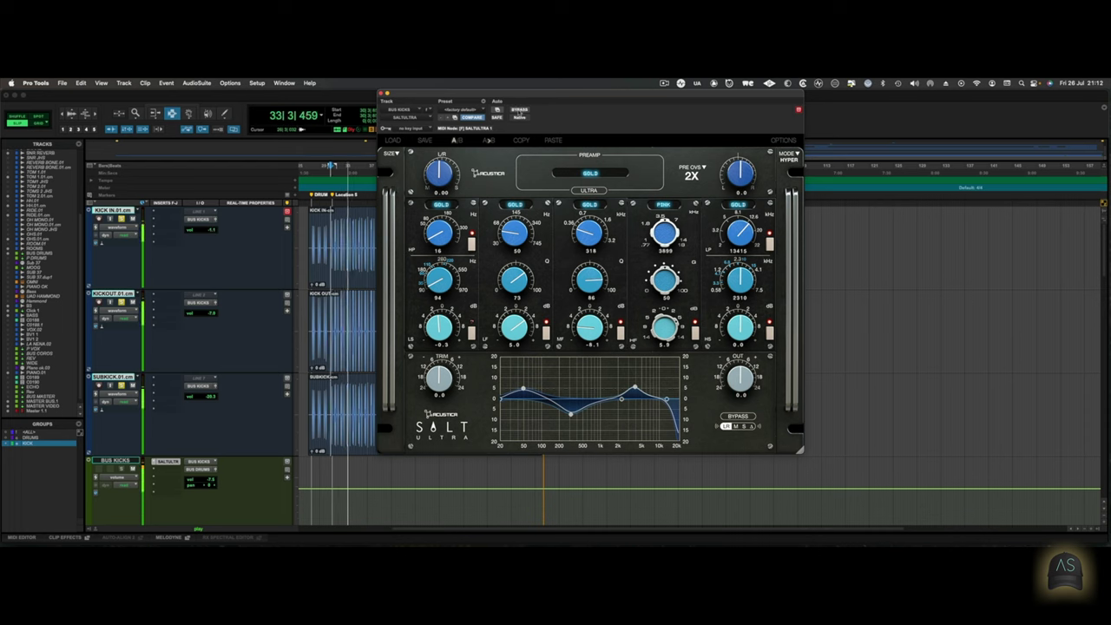
# Compare the BUS KICKS SALT ULTRA with its bypassed sound, then change its preamp to Pink
pyautogui.click(520, 111)
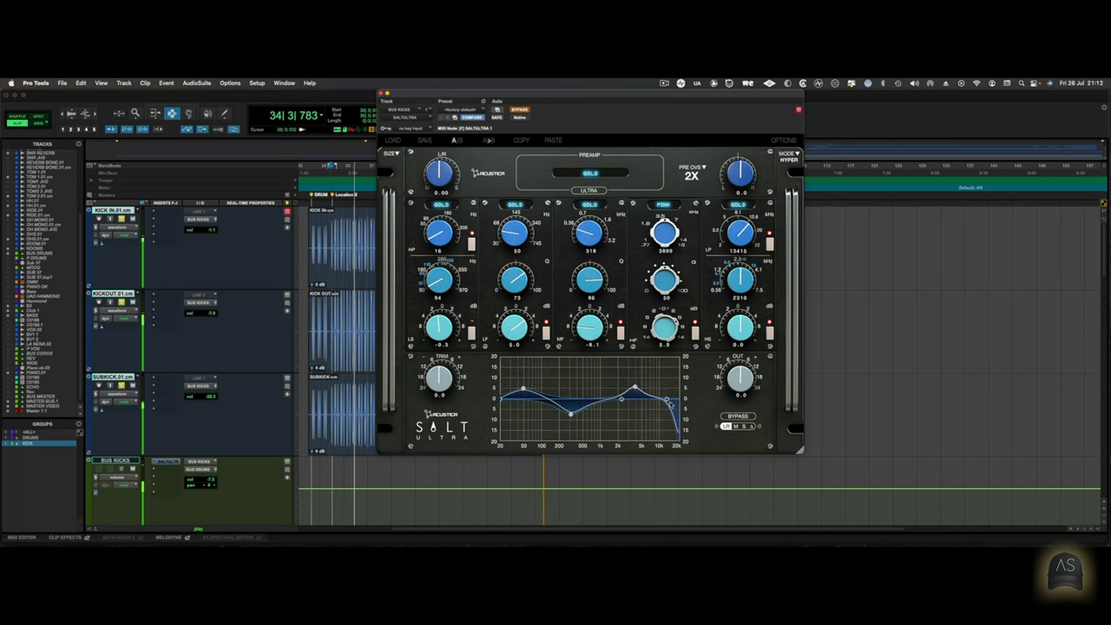
pyautogui.click(519, 111)
pyautogui.click(595, 181)
pyautogui.click(576, 200)
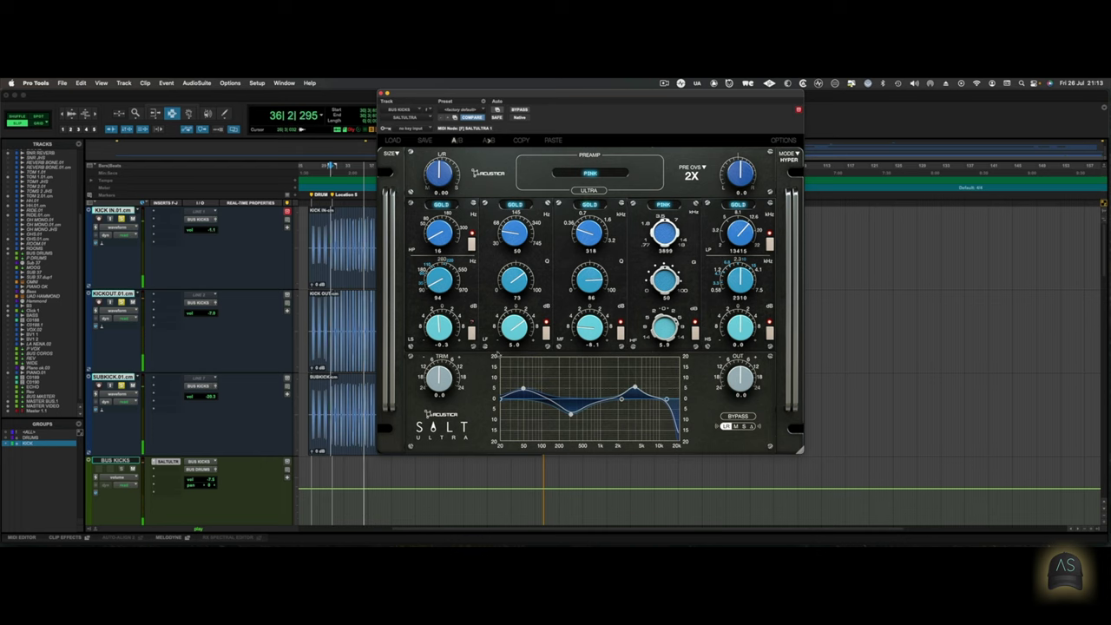
# Set the kick bus EQ's output to -0.4 dB and trim to 4.8 dB, bypass the plugin and close it
pyautogui.moveTo(755, 385); pyautogui.dragTo(754, 389)
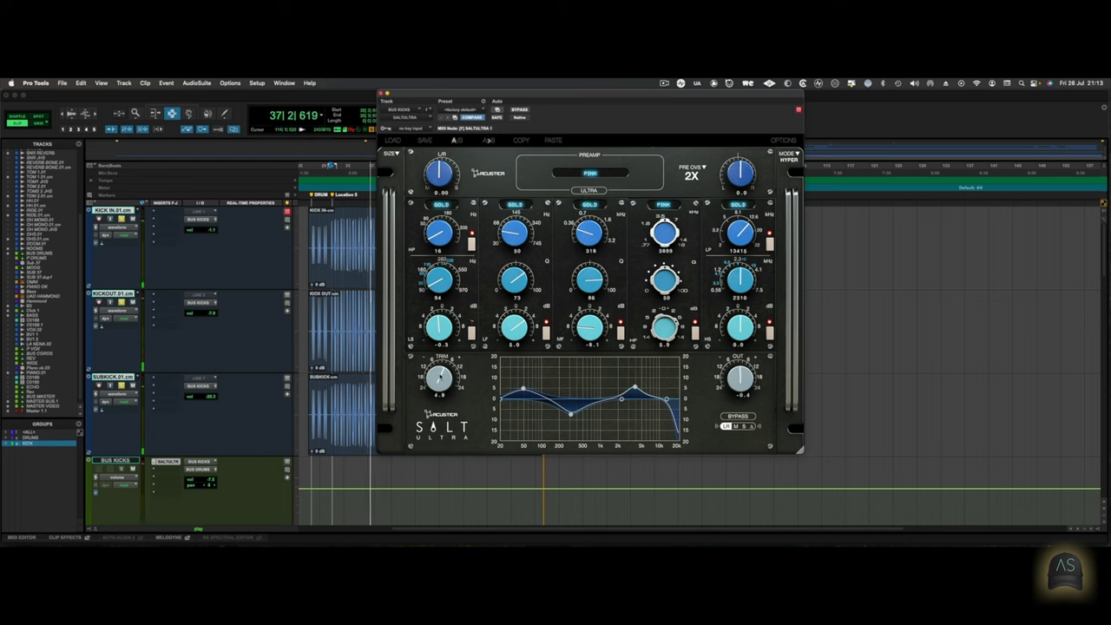
pyautogui.click(519, 111)
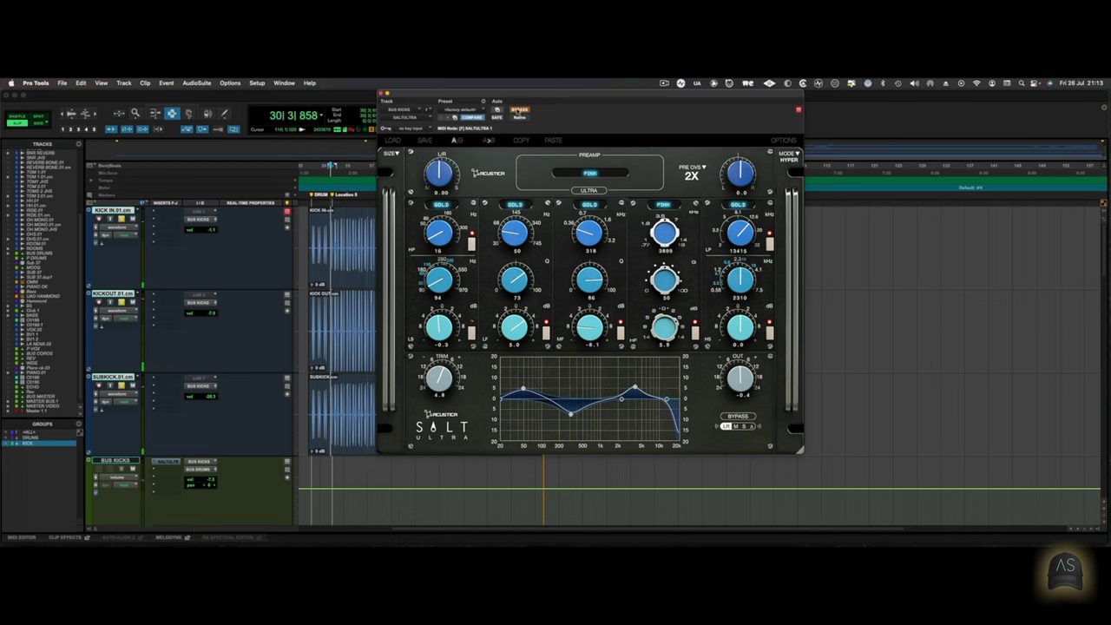
pyautogui.click(380, 92)
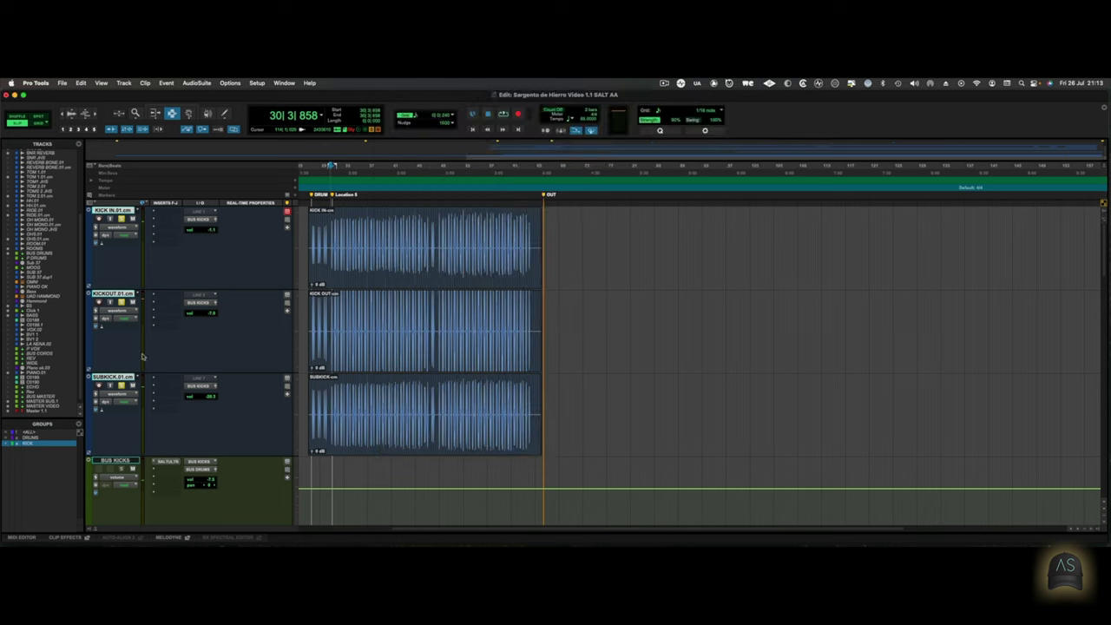
# Open the SNARE track's SALT ULTRA and toggle its bypass to compare the sound, leaving the EQ active
pyautogui.scroll(-2, 124, 391)
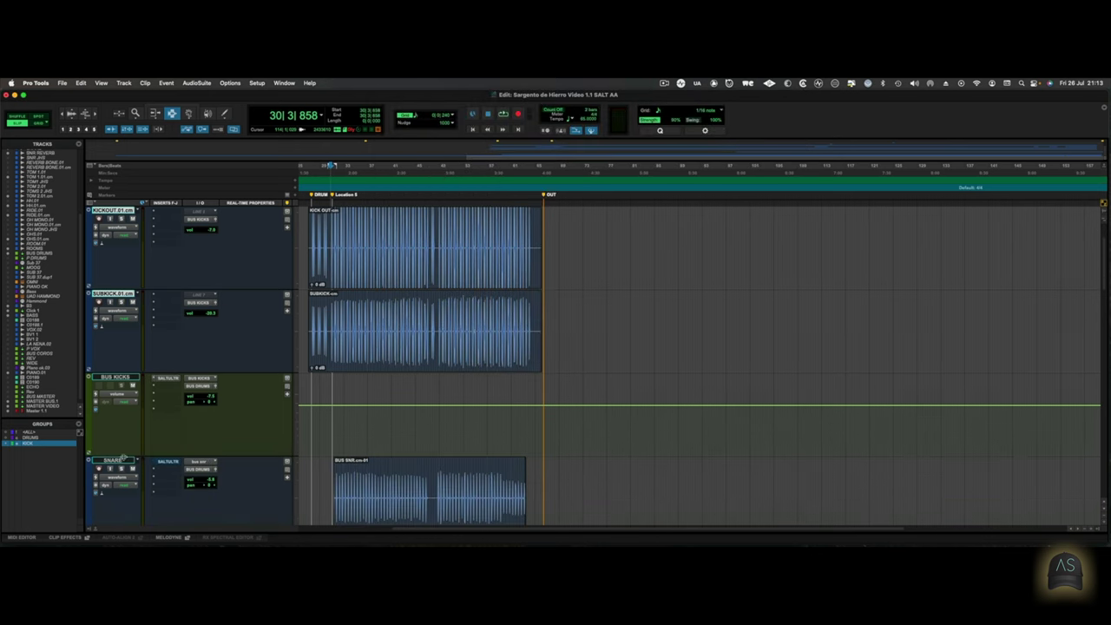
pyautogui.click(173, 462)
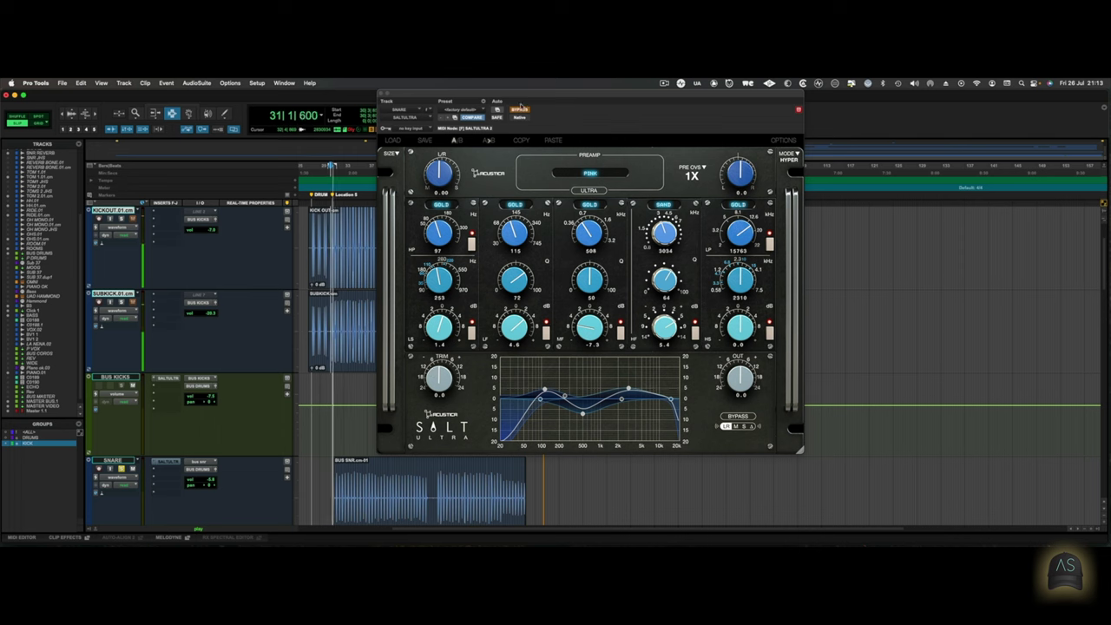
pyautogui.moveTo(524, 96); pyautogui.dragTo(527, 97)
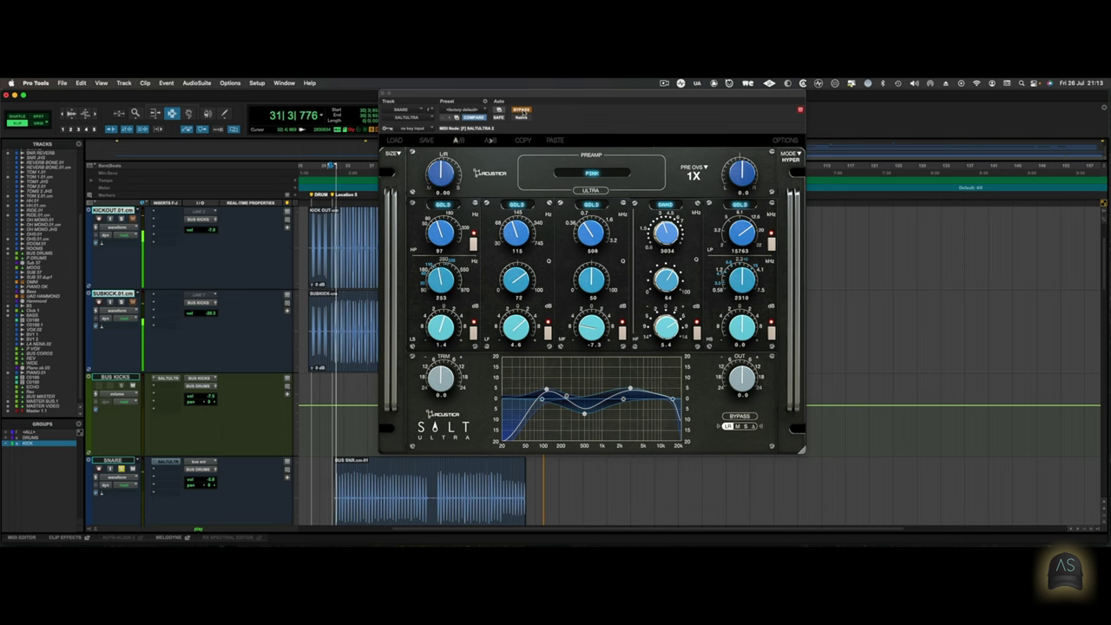
pyautogui.click(524, 112)
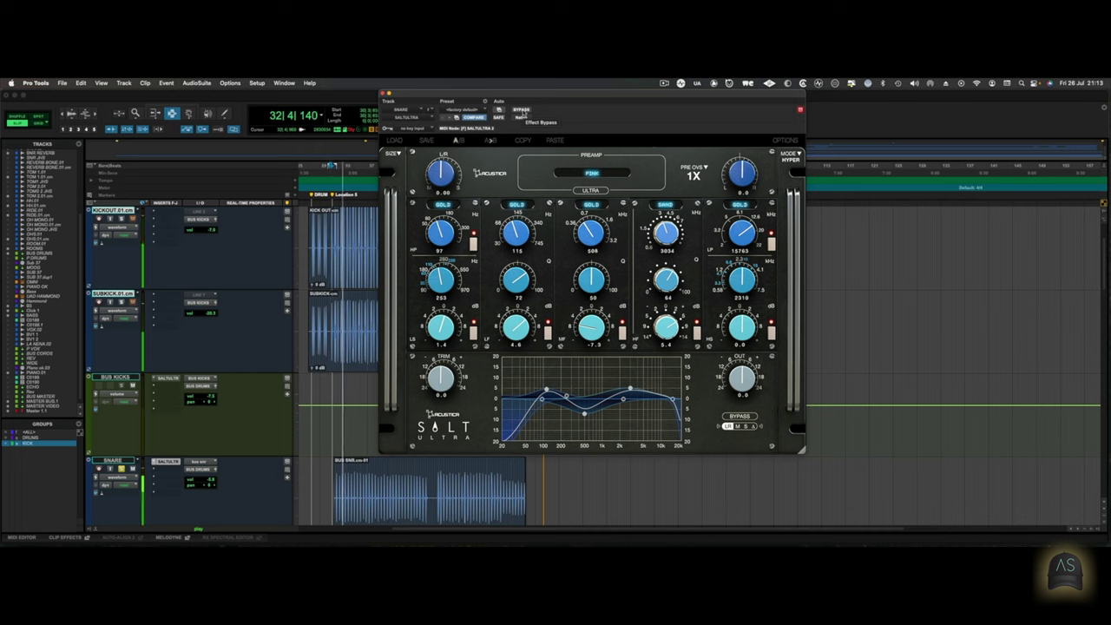
pyautogui.click(522, 110)
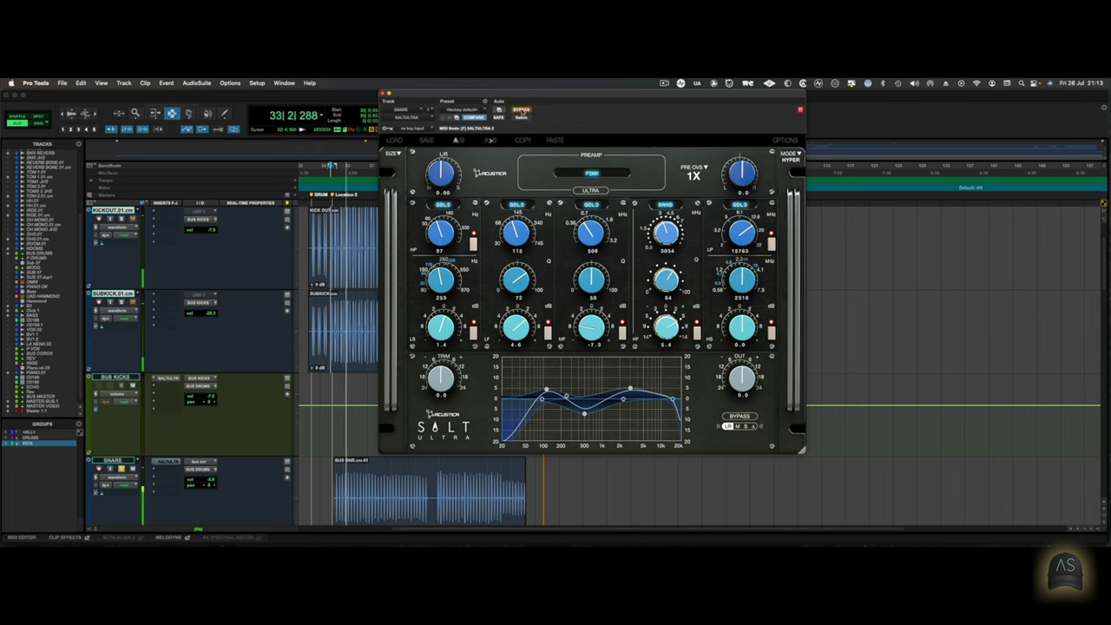
pyautogui.click(521, 110)
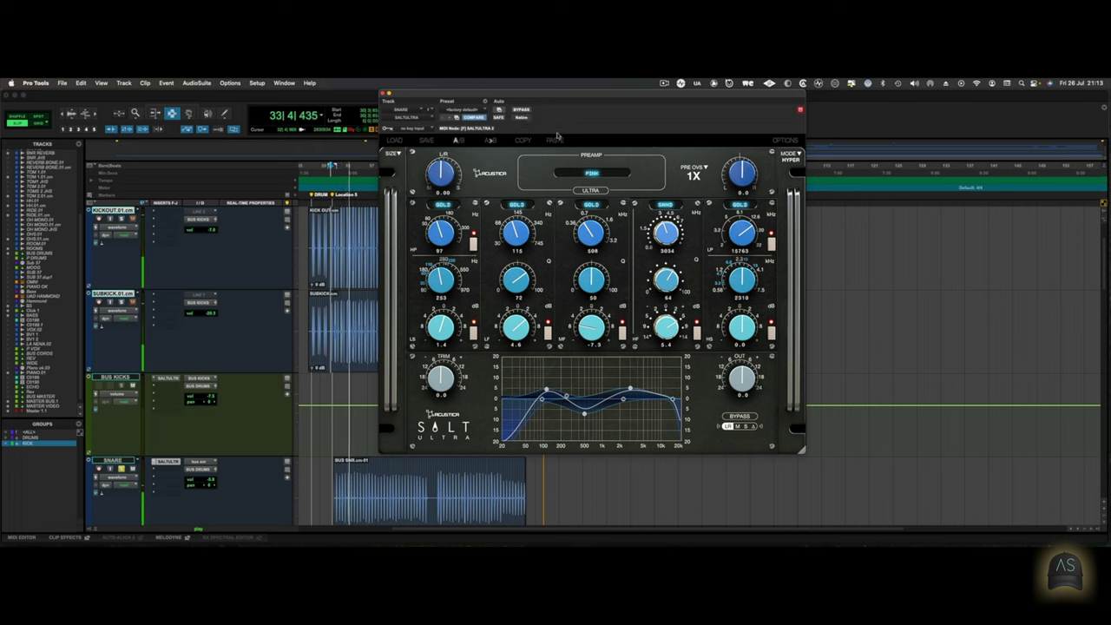
# Switch the snare EQ's preamp to Gold, set its low-pass frequency to about 15.5 kHz, check against bypass and close the active plugin
pyautogui.click(596, 175)
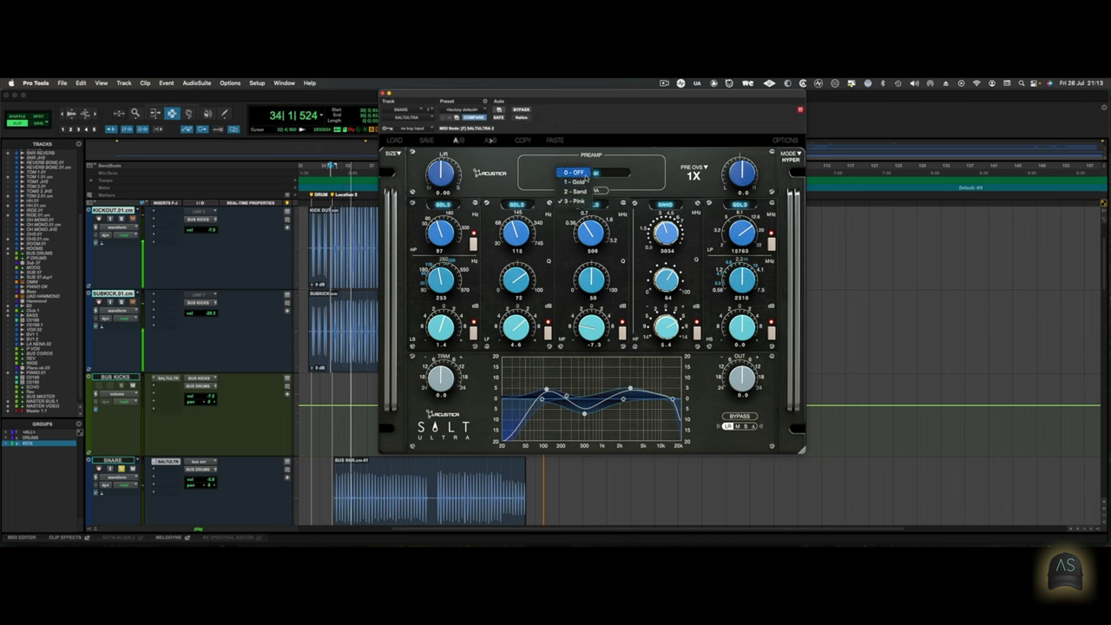
pyautogui.click(575, 183)
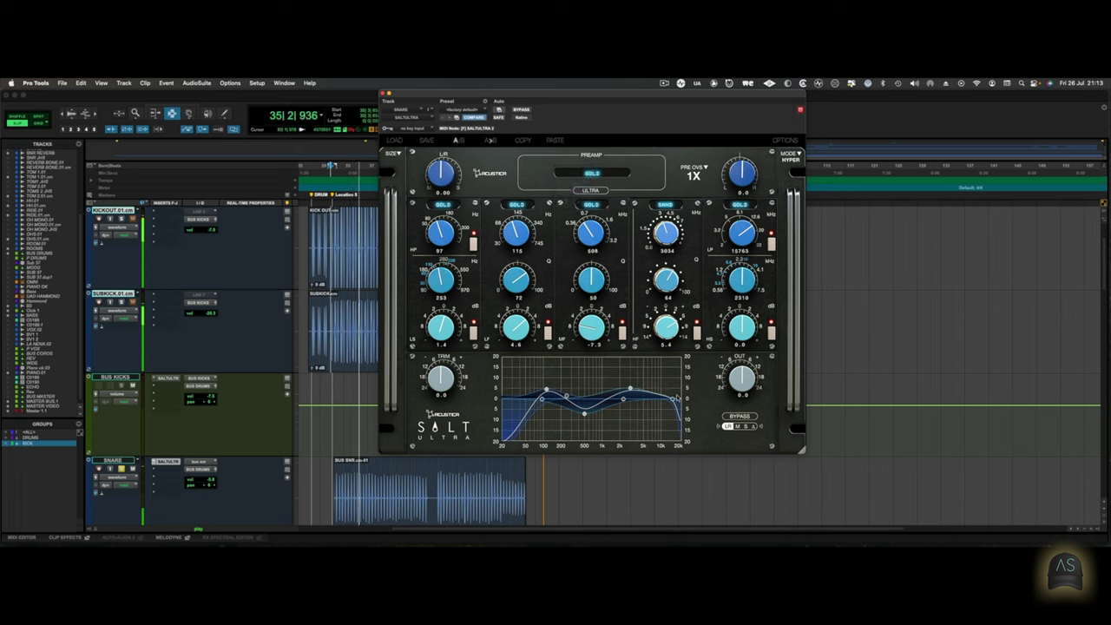
pyautogui.click(522, 110)
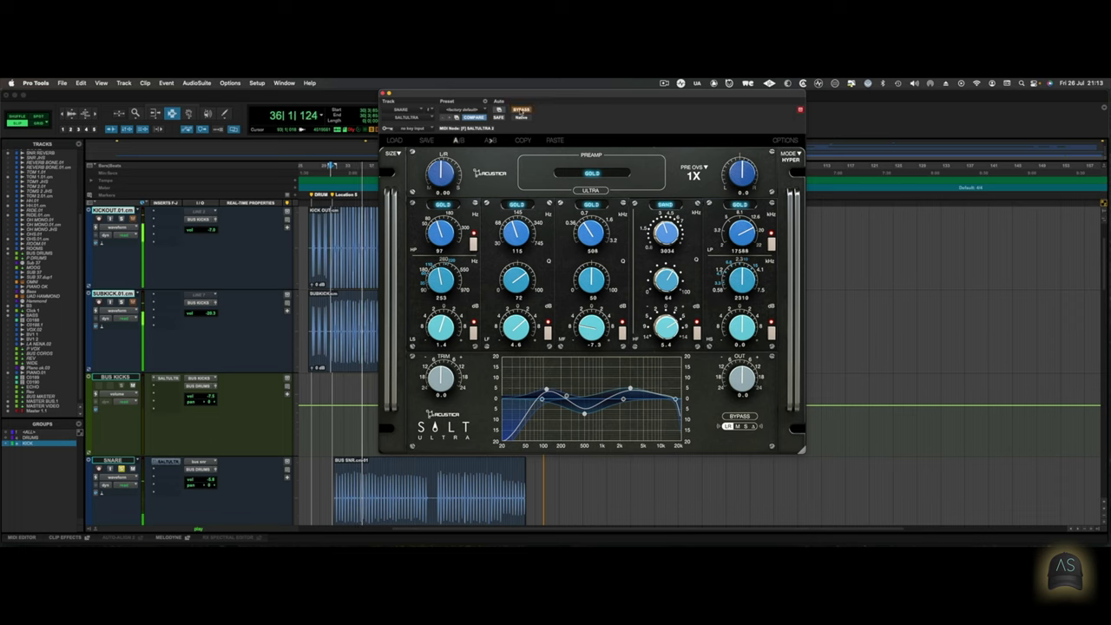
pyautogui.moveTo(673, 400); pyautogui.dragTo(671, 400)
pyautogui.click(521, 111)
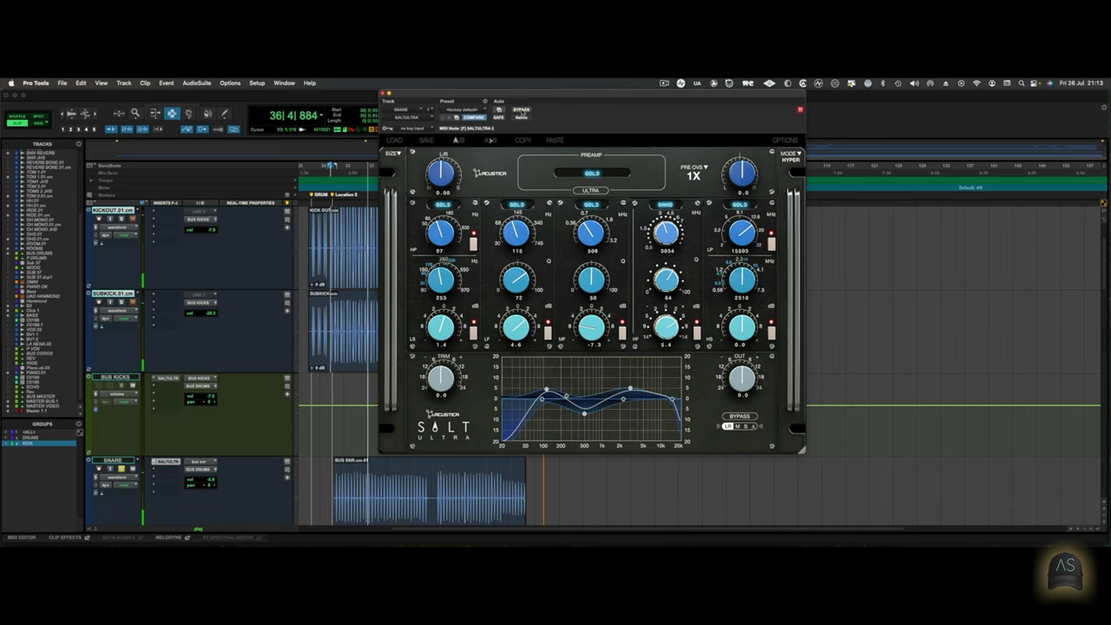
pyautogui.click(383, 92)
# Lower the SNR REVERB track's volume and stop playback
pyautogui.scroll(-2, 332, 345)
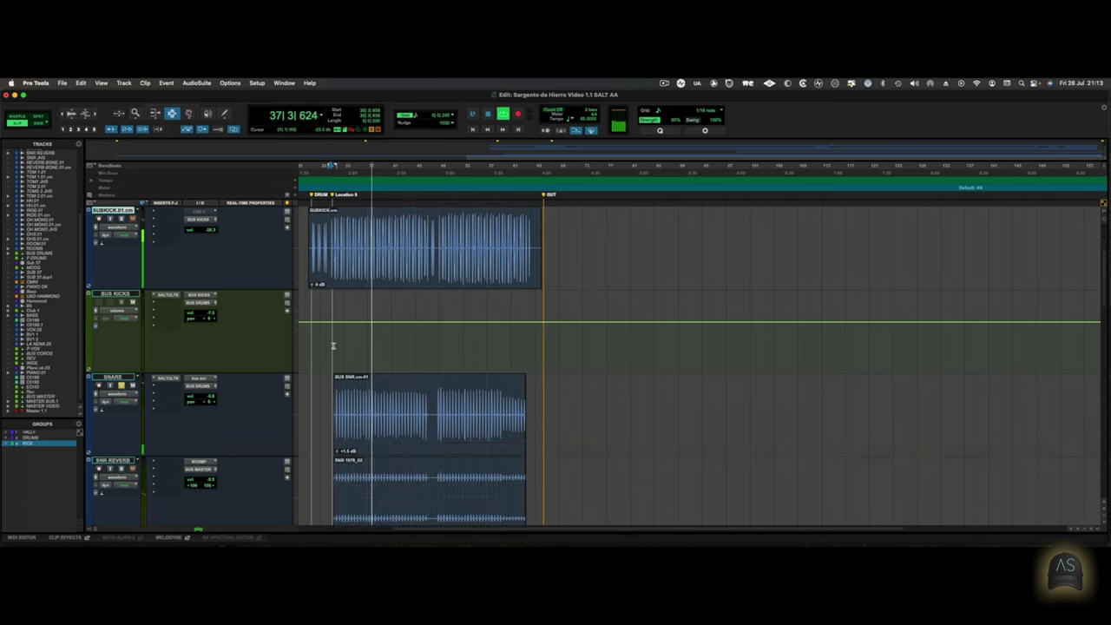
pyautogui.scroll(-2, 333, 345)
pyautogui.click(205, 397)
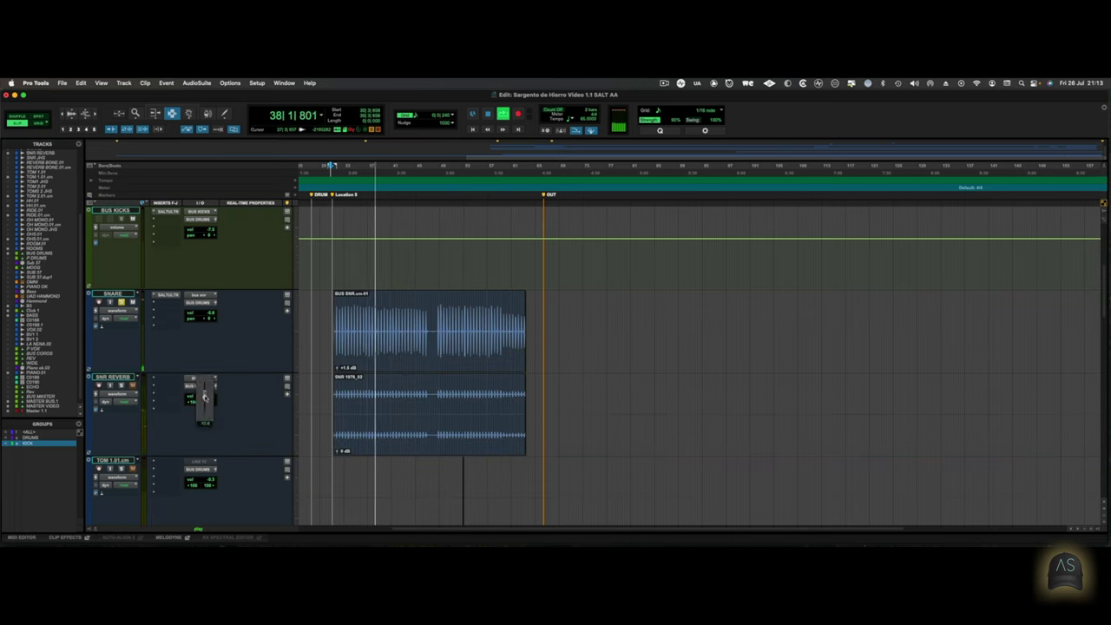
pyautogui.press('space')
# Open the SALT EQ on the overheads track OHS.01.cm, start playback and take the plugin out of bypass
pyautogui.scroll(-10, 124, 306)
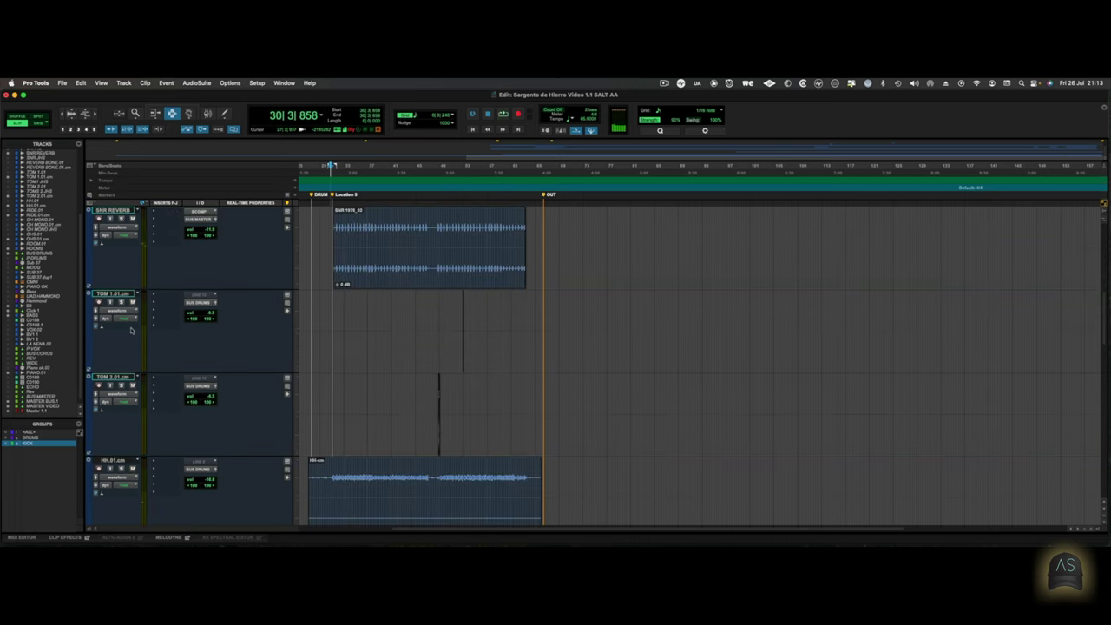
pyautogui.click(164, 380)
pyautogui.press('space')
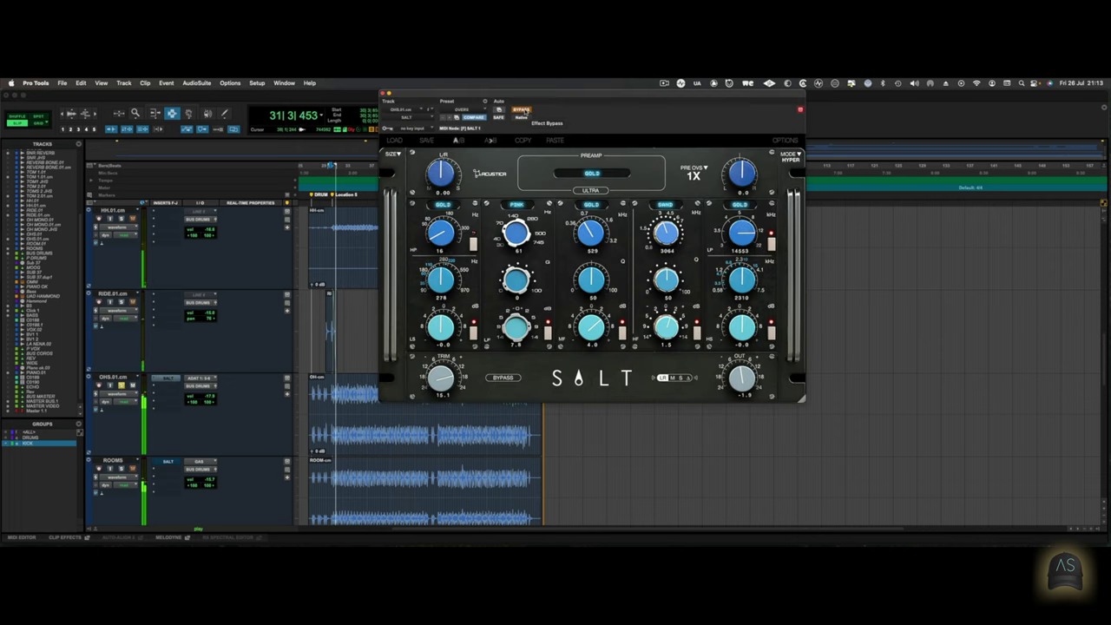
pyautogui.click(523, 111)
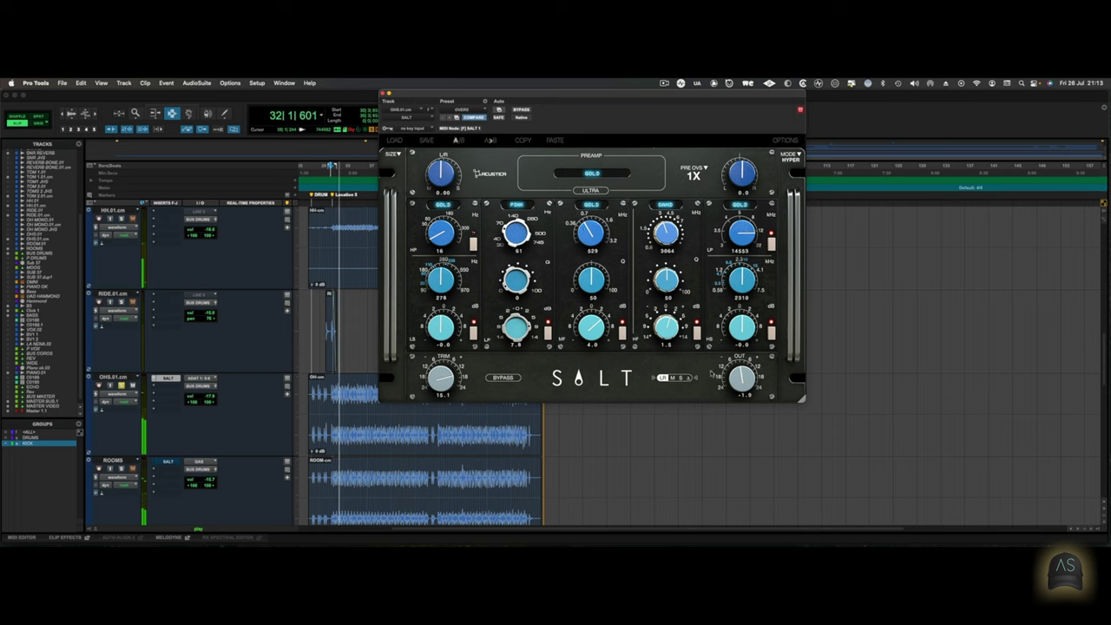
# Set the overheads EQ's output to 0.2 dB and its preamp to Pink, then bypass it for comparison
pyautogui.moveTo(737, 382); pyautogui.dragTo(737, 375)
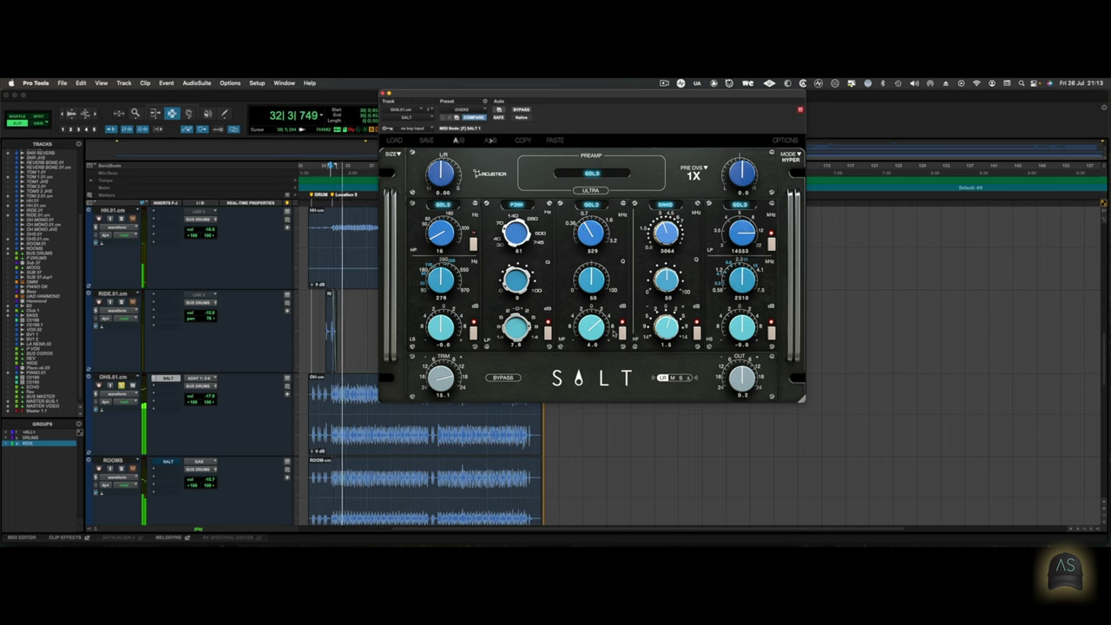
pyautogui.click(594, 174)
pyautogui.click(580, 201)
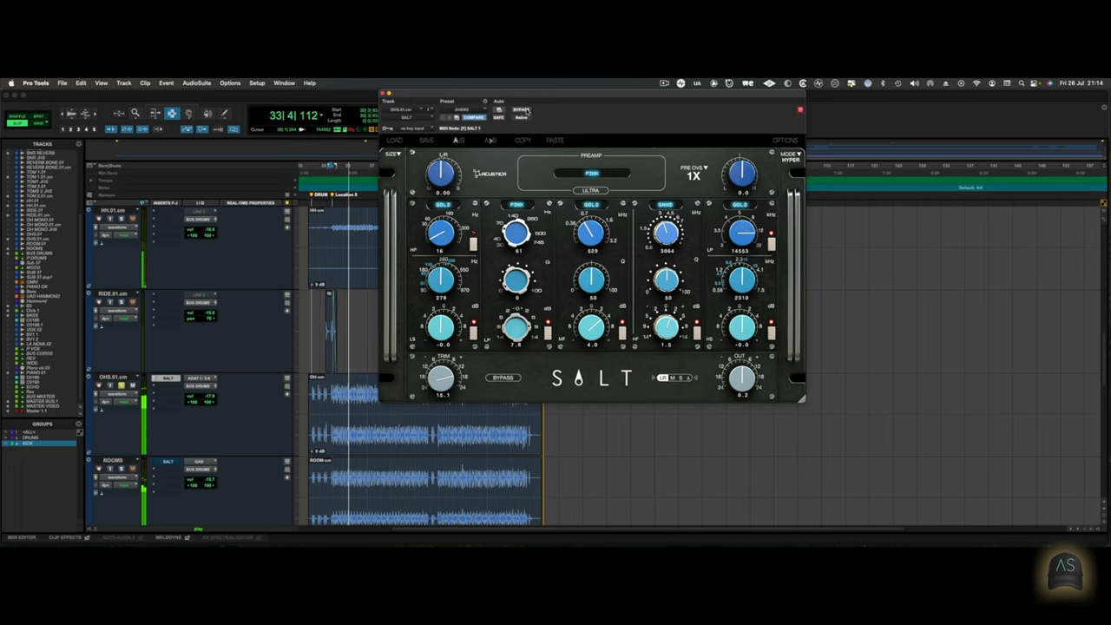
pyautogui.click(523, 110)
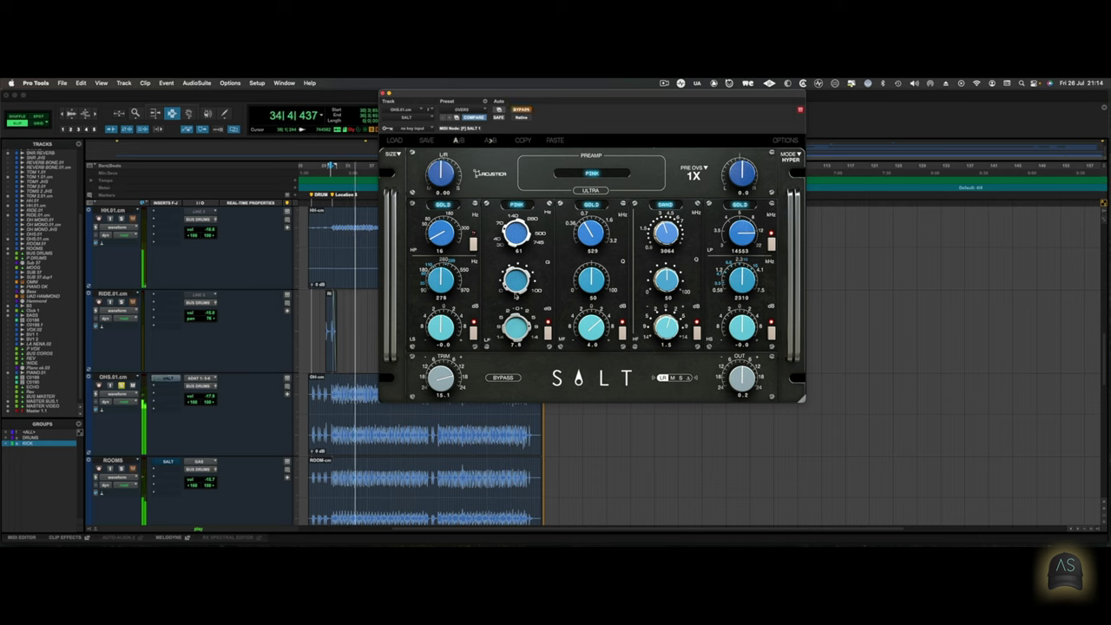
# Raise the overheads EQ's MF gain to about 4.5 dB, readjust its LF gain, take it out of bypass and close it
pyautogui.moveTo(517, 331); pyautogui.dragTo(517, 318)
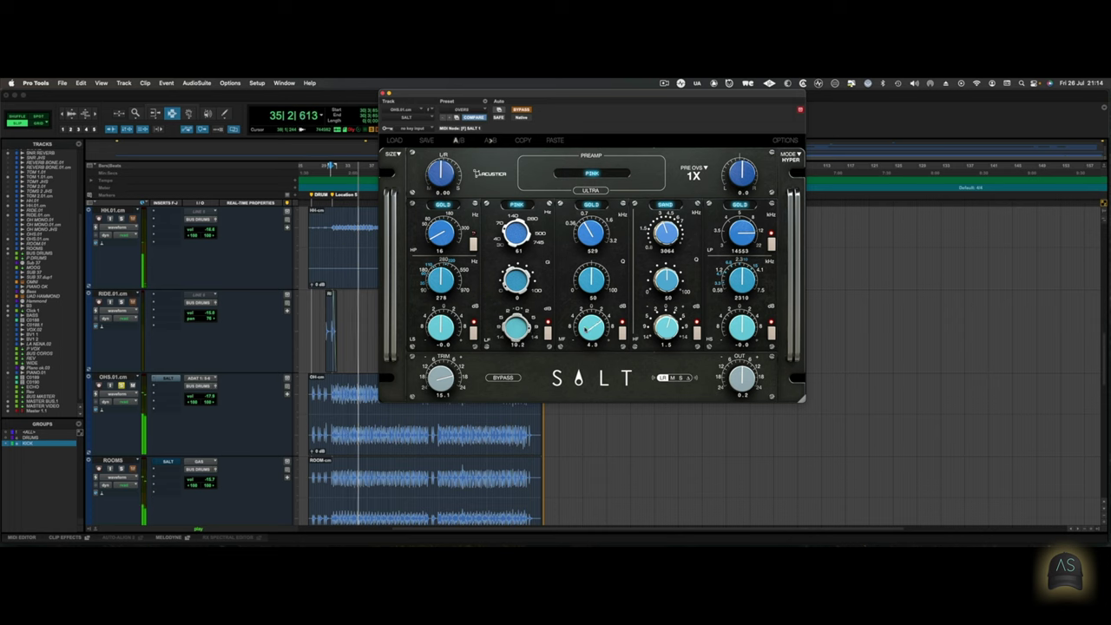
pyautogui.click(522, 111)
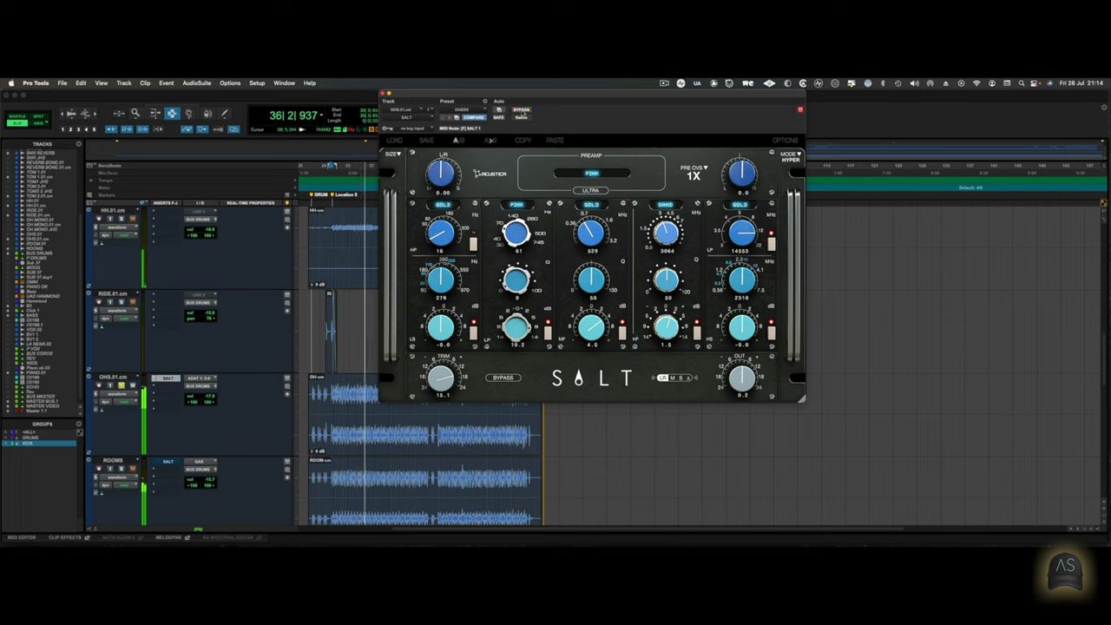
pyautogui.moveTo(515, 326); pyautogui.dragTo(513, 334)
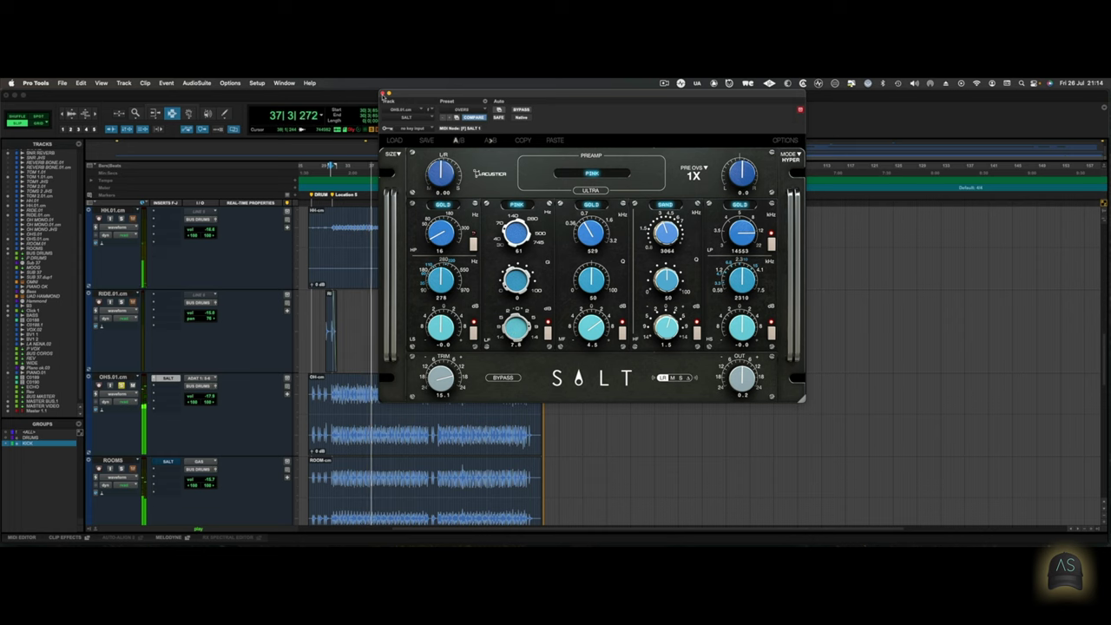
pyautogui.click(383, 93)
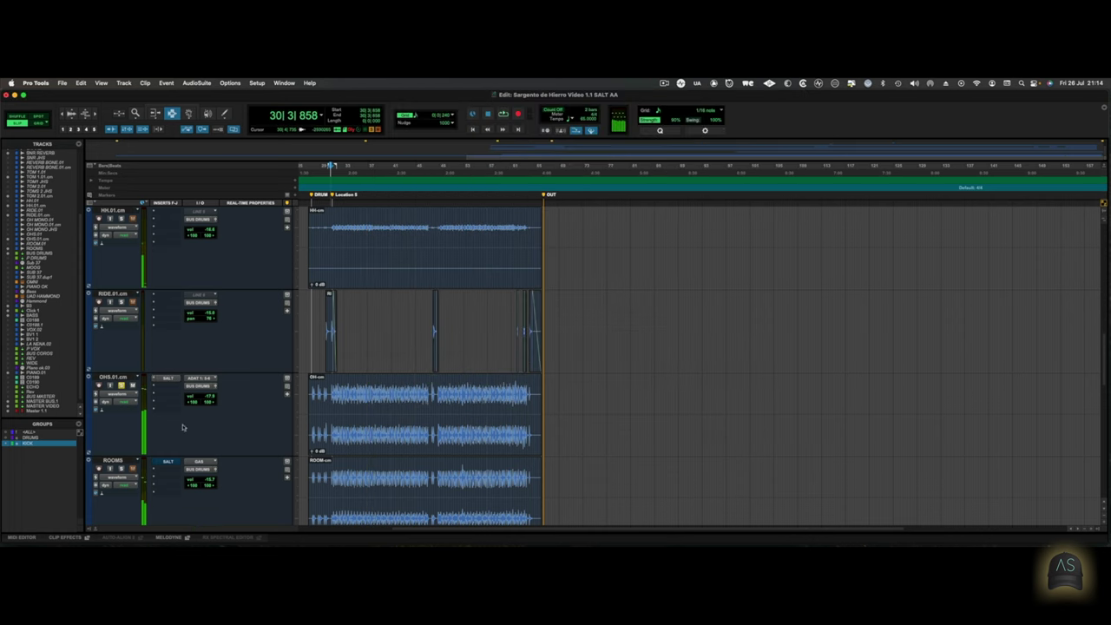
# Open the SALT EQ on the ROOMS track, solo that track, activate the plugin and set its MF gain to 2.4 dB
pyautogui.click(166, 461)
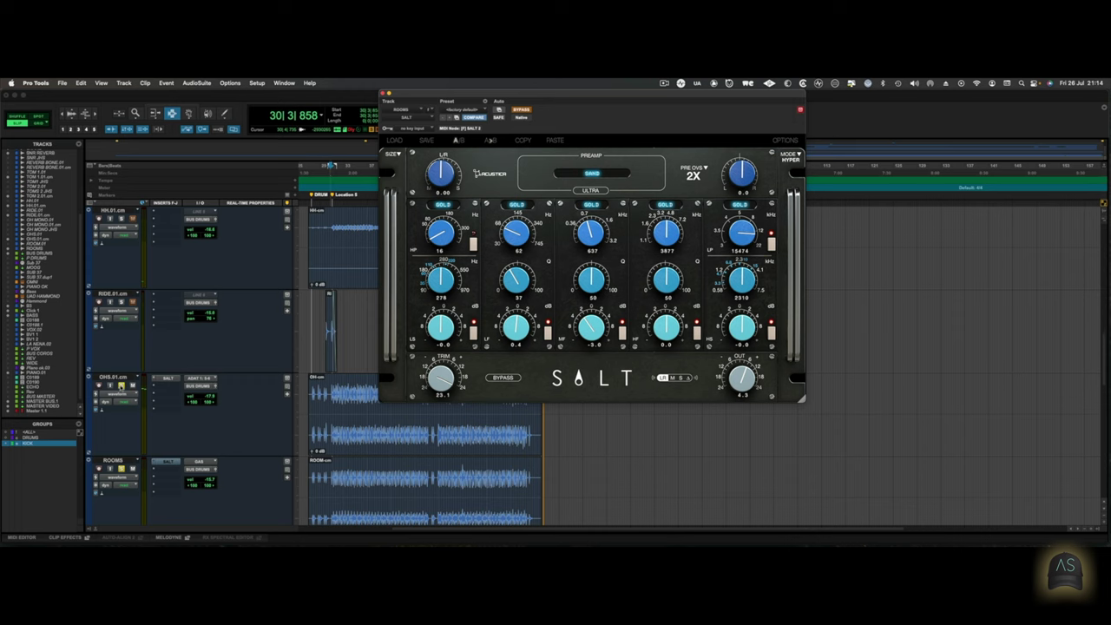
pyautogui.click(124, 461)
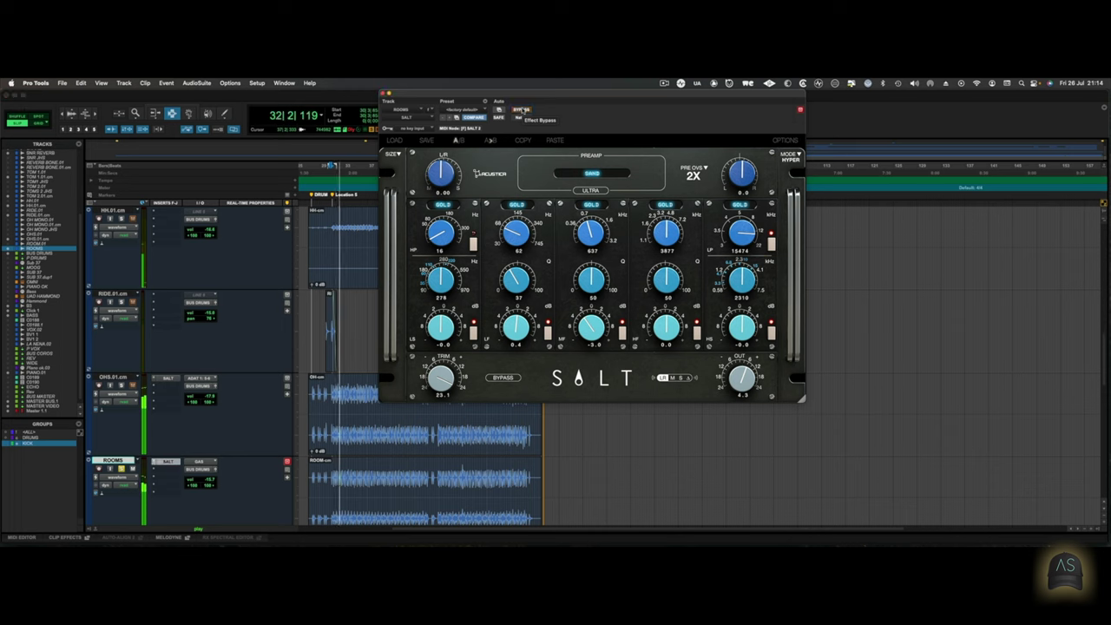
pyautogui.moveTo(589, 335); pyautogui.dragTo(593, 321)
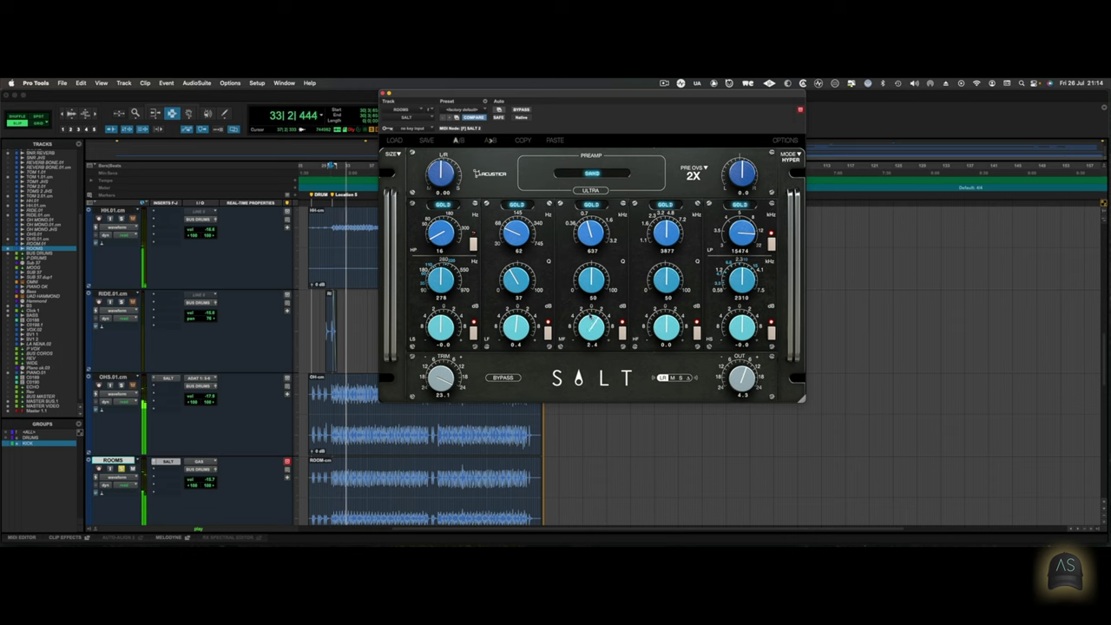
# Set the ROOMS EQ's preamp to Gold and its output to 0.2 dB, then bypass it for comparison
pyautogui.click(591, 173)
pyautogui.click(587, 180)
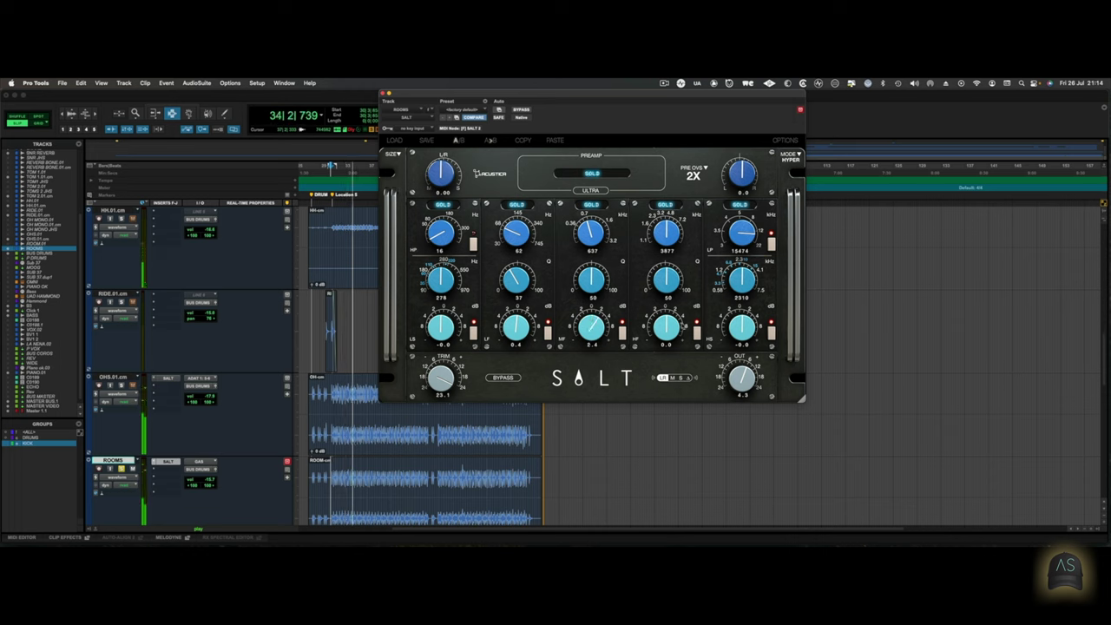
pyautogui.moveTo(740, 376); pyautogui.dragTo(745, 399)
pyautogui.click(521, 109)
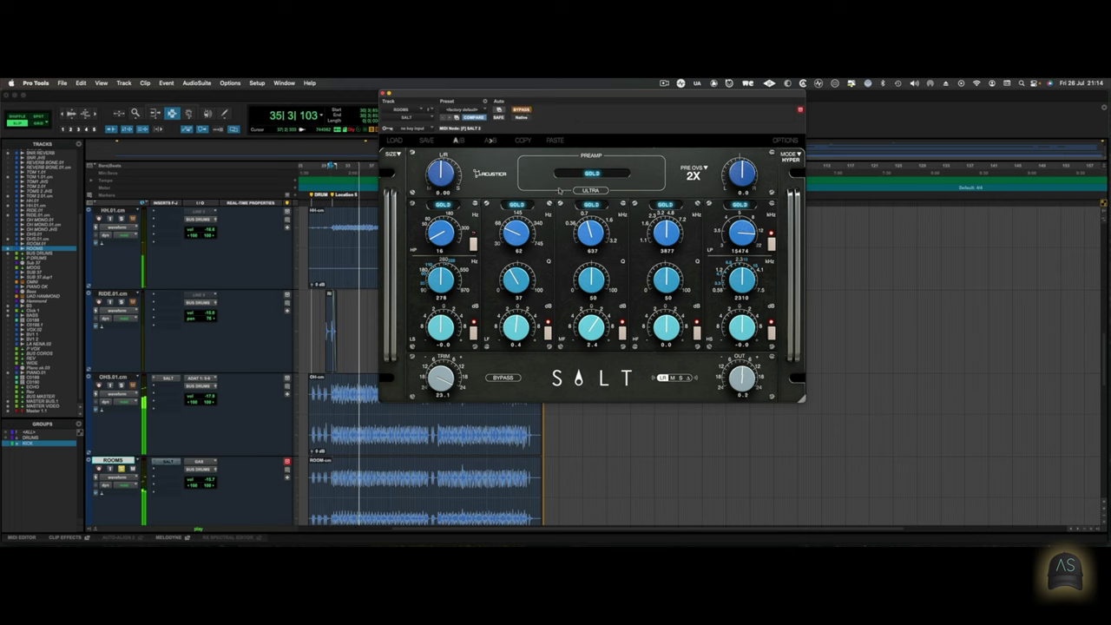
# Reactivate the ROOMS EQ, raise its output to 2.0 dB and bypass it again
pyautogui.click(522, 110)
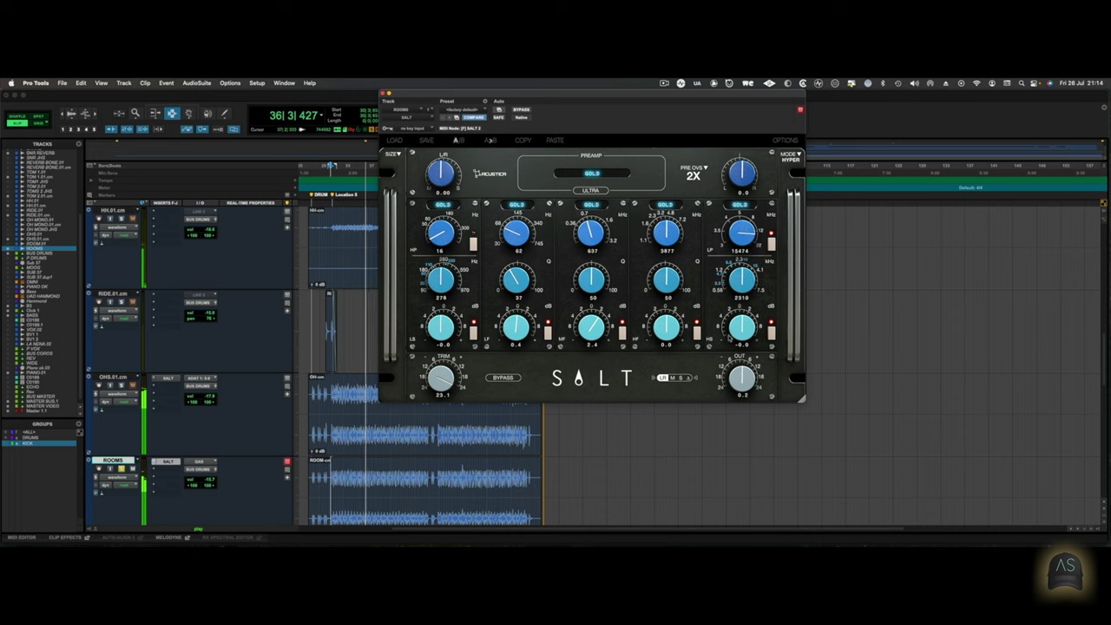
pyautogui.moveTo(741, 376); pyautogui.dragTo(742, 363)
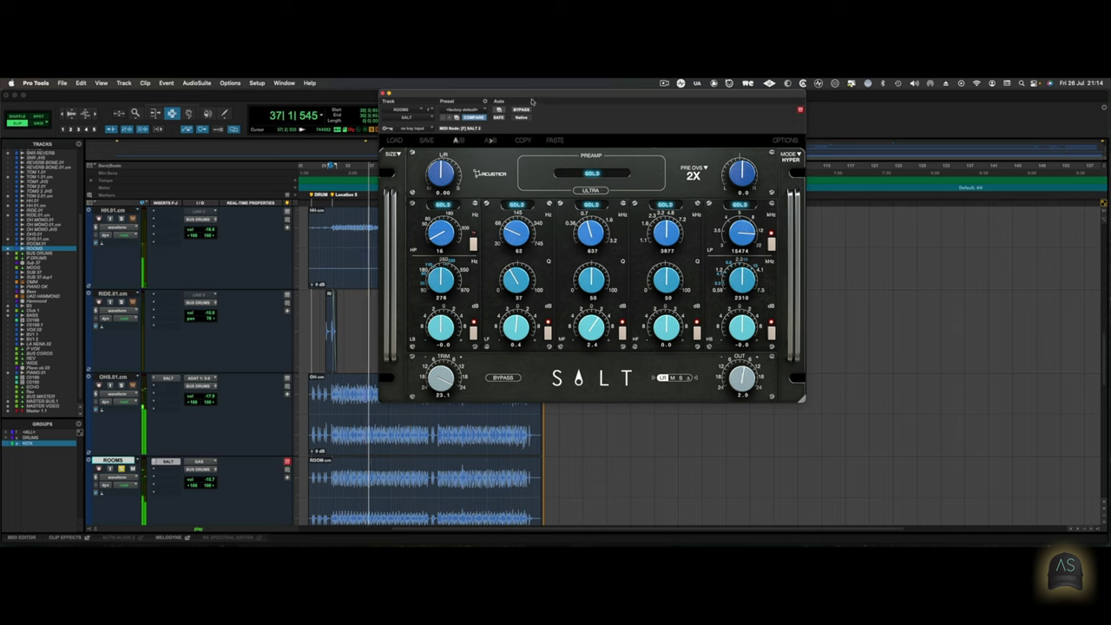
pyautogui.click(522, 110)
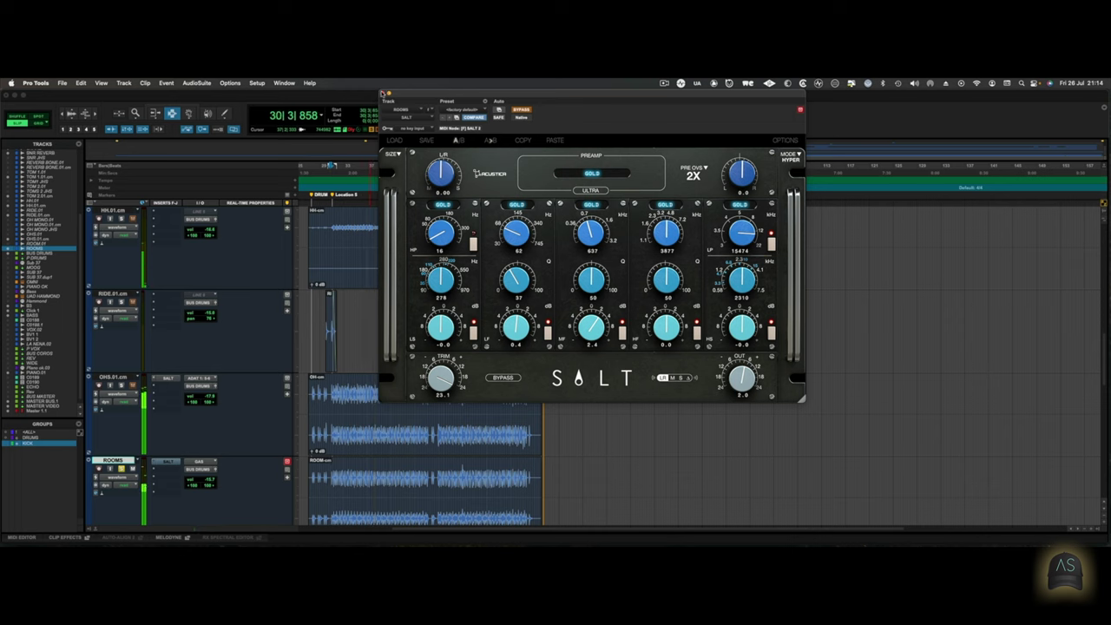
# Enable the DRUMS group, solo the grouped drum tracks and close the ROOMS EQ
pyautogui.click(386, 93)
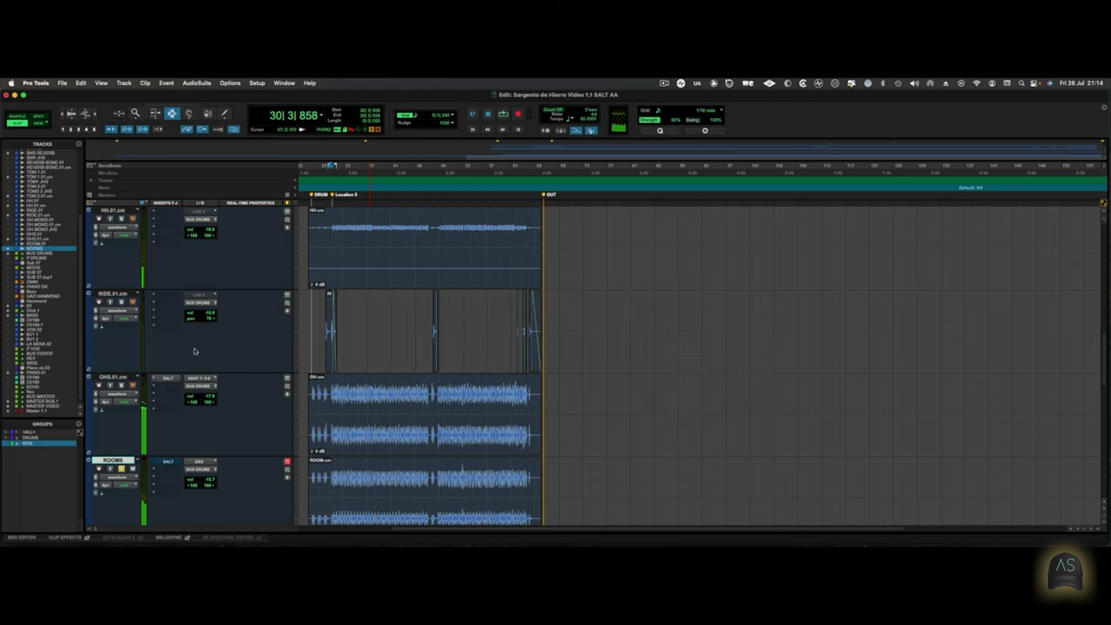
pyautogui.click(168, 462)
pyautogui.scroll(-3, 167, 462)
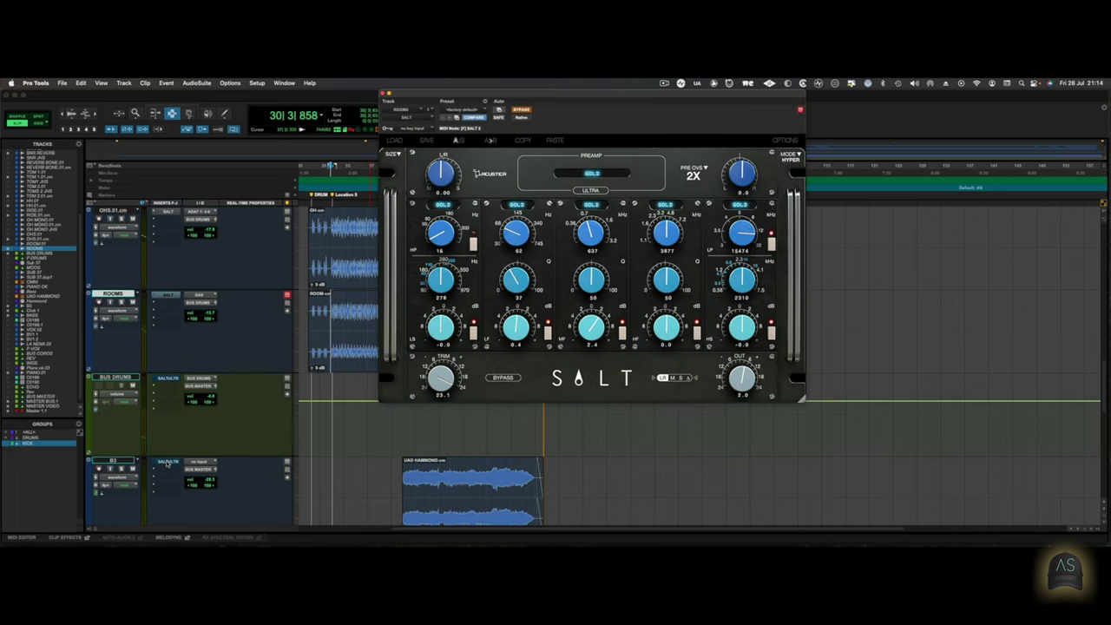
pyautogui.click(130, 380)
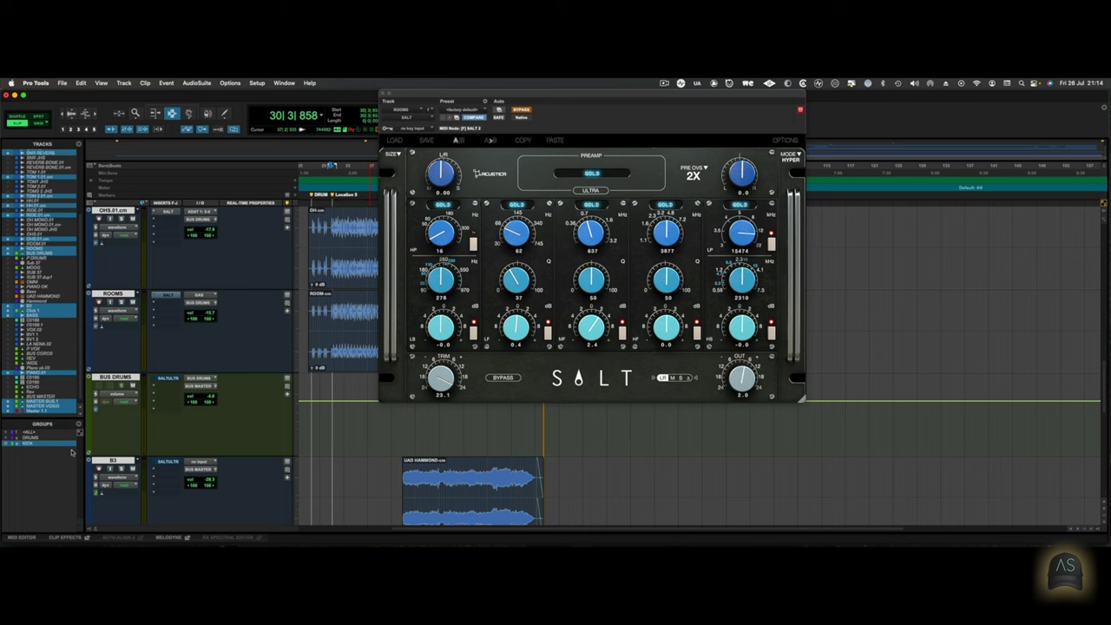
pyautogui.click(35, 438)
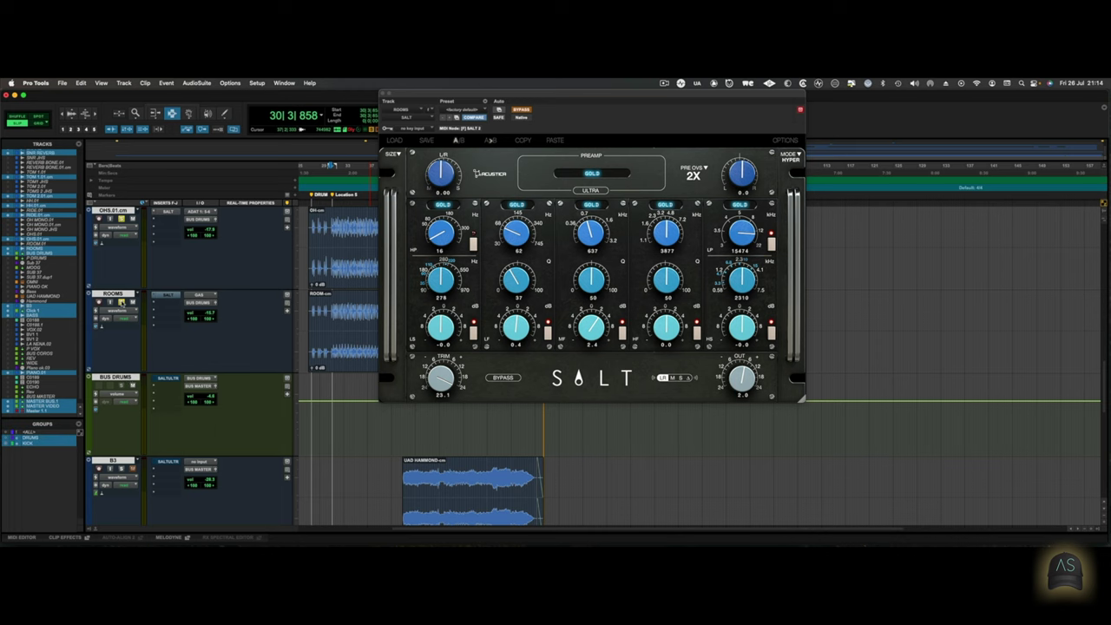
pyautogui.click(122, 377)
pyautogui.click(122, 377)
pyautogui.press('super+w')
# Select the grouped drum tracks, play back the soloed drums and stop playback
pyautogui.scroll(10, 121, 377)
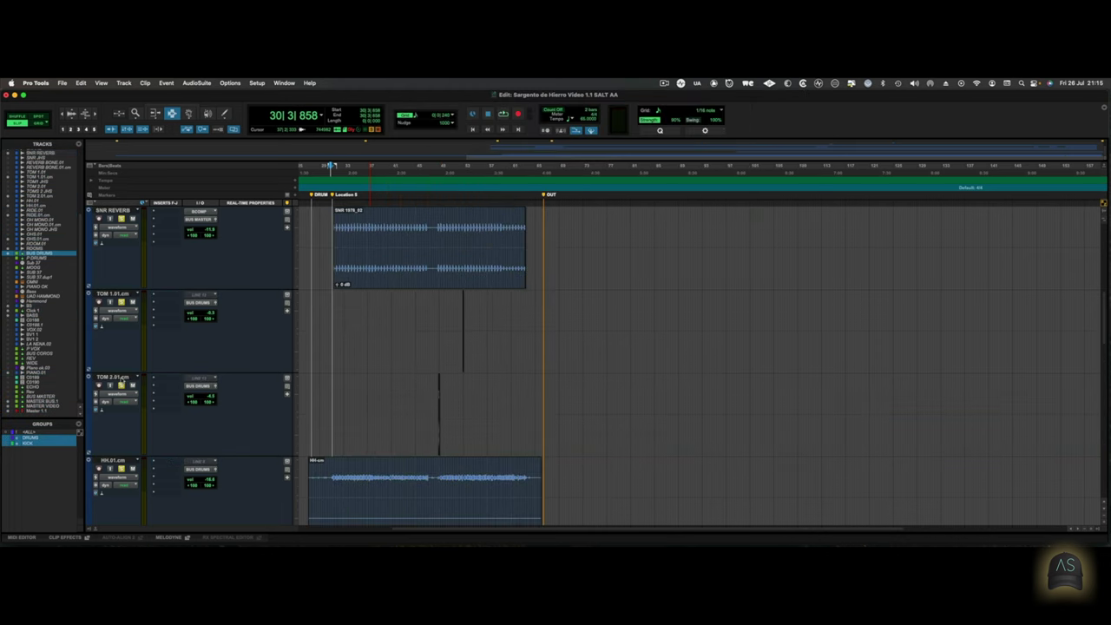
pyautogui.click(126, 209)
pyautogui.scroll(-5, 211, 265)
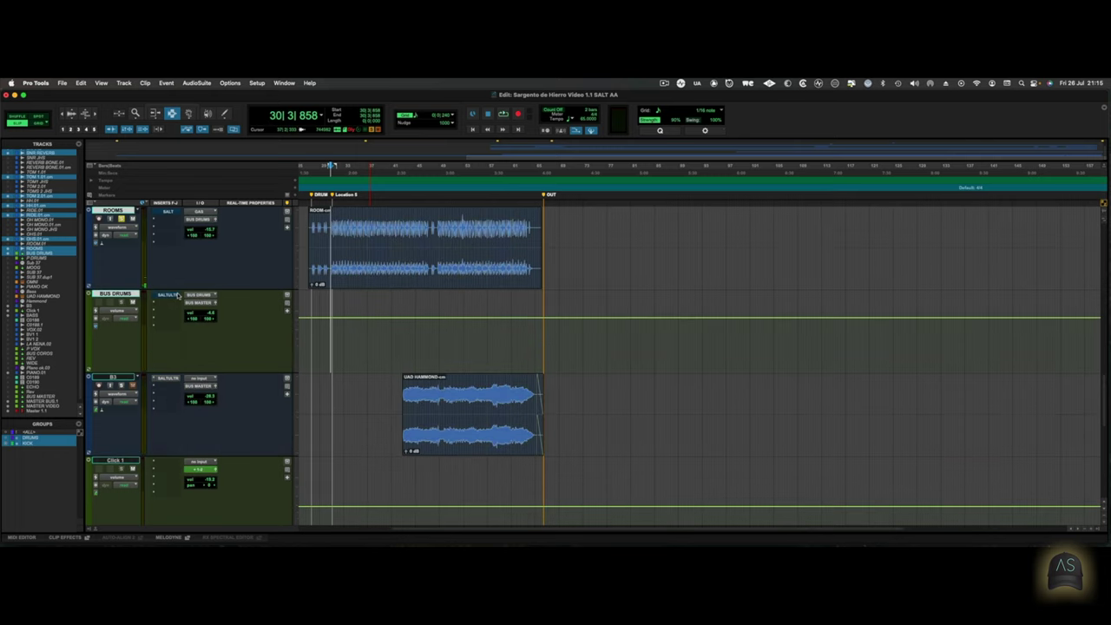
pyautogui.scroll(3, 177, 296)
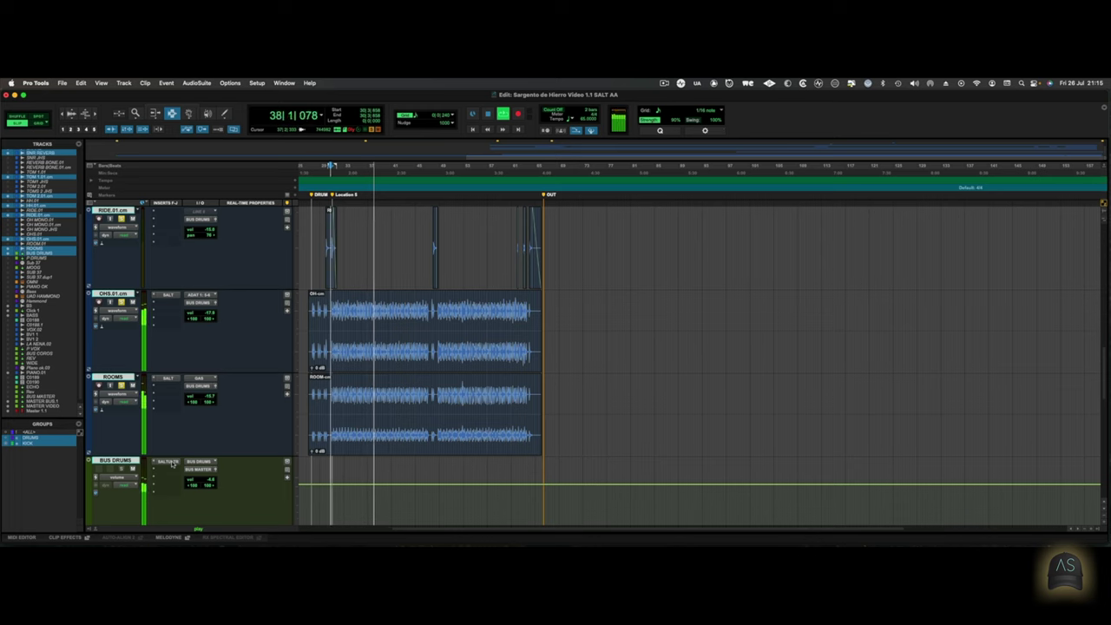
pyautogui.press('space')
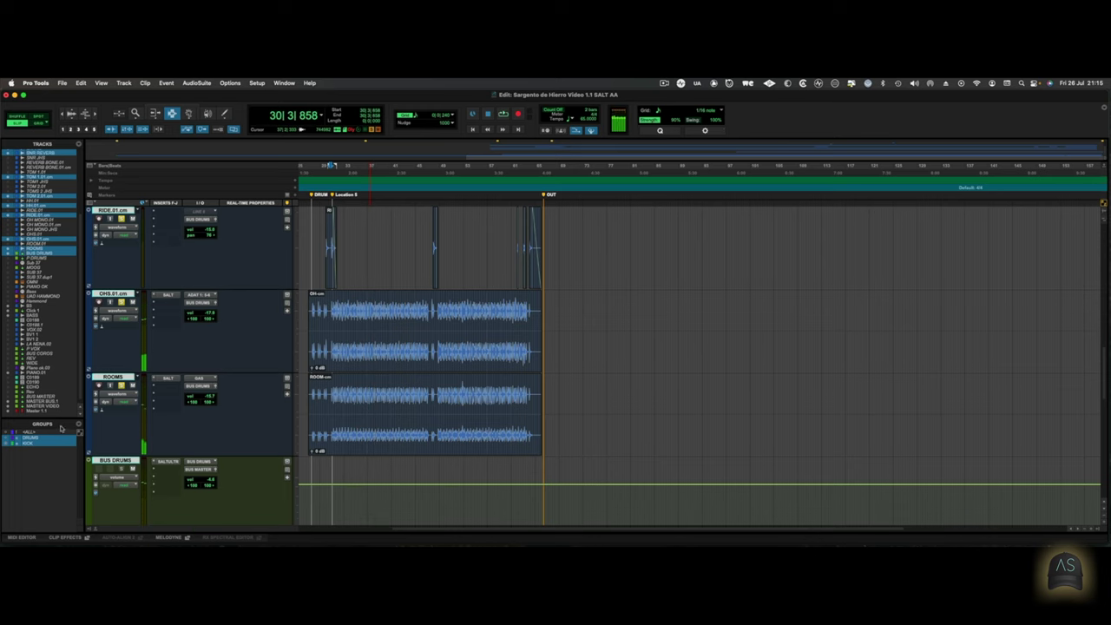
# Disable the DRUMS group, solo the BASS track, select its main clip and open its SALT ULTRA EQ for a brief playback
pyautogui.click(50, 440)
pyautogui.scroll(-5, 140, 431)
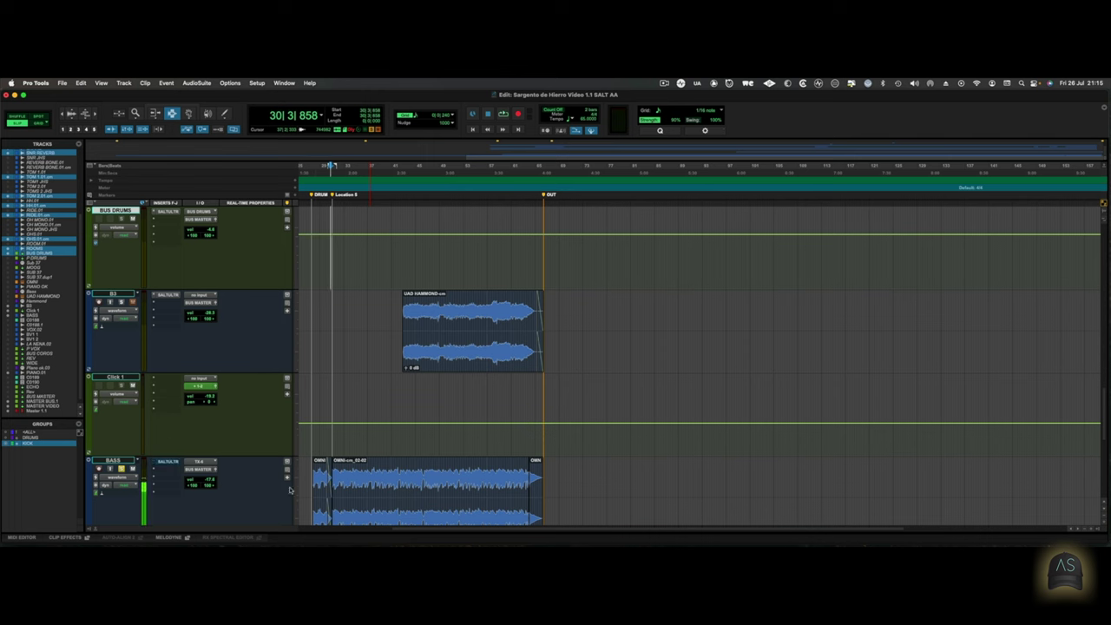
pyautogui.click(340, 484)
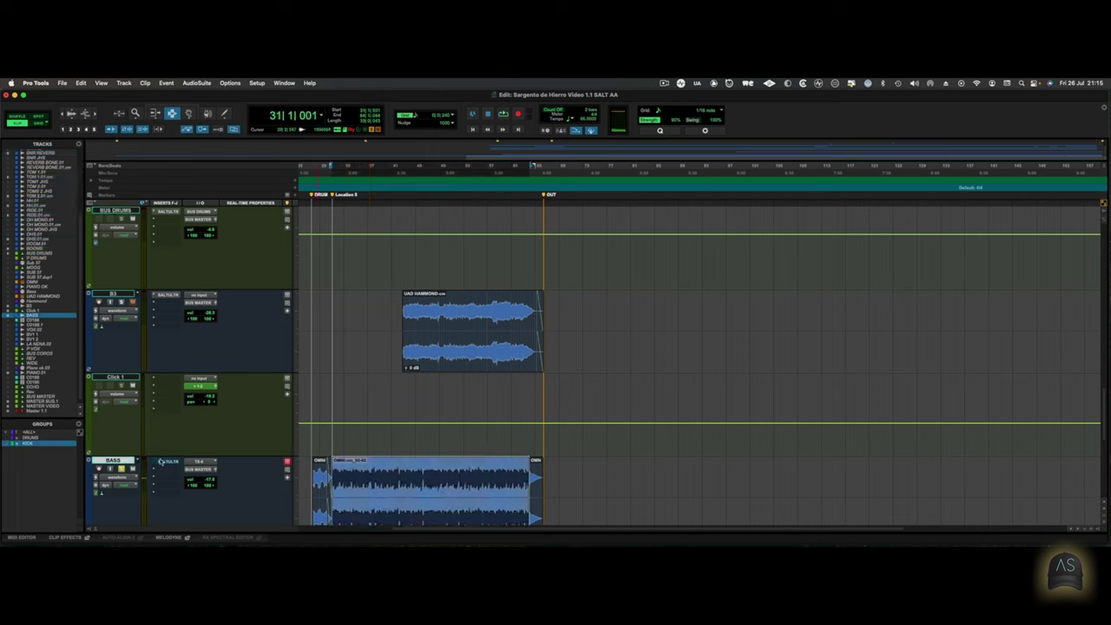
pyautogui.click(166, 461)
pyautogui.press('space')
pyautogui.press('space')
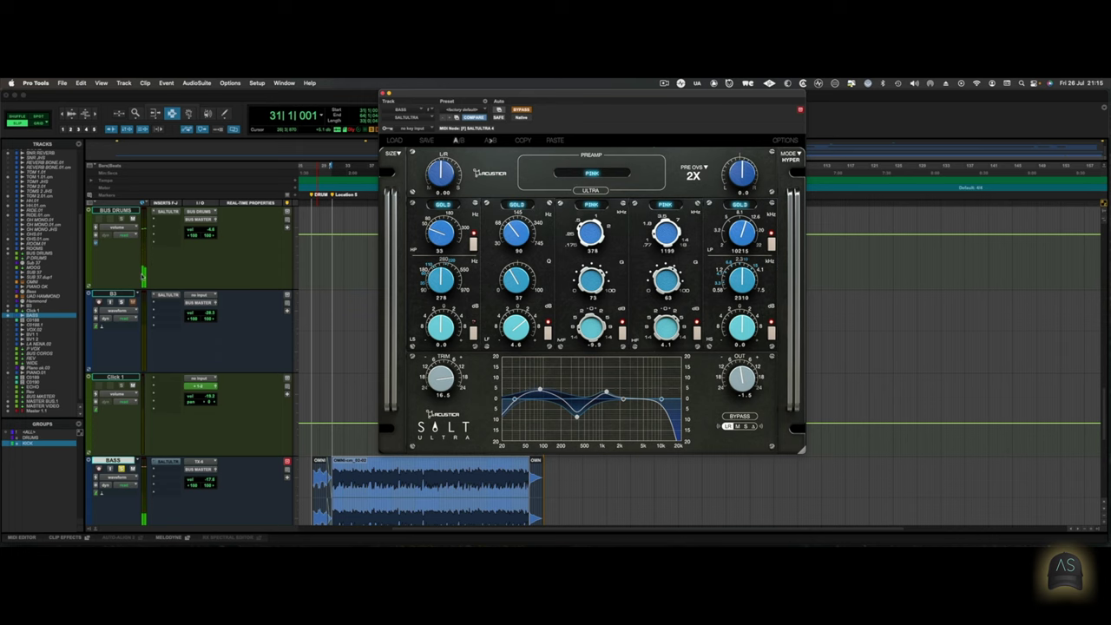
# Unsolo the drum tracks, disable the DRUMS group, play the soloed bass and take its EQ out of bypass
pyautogui.scroll(5, 141, 276)
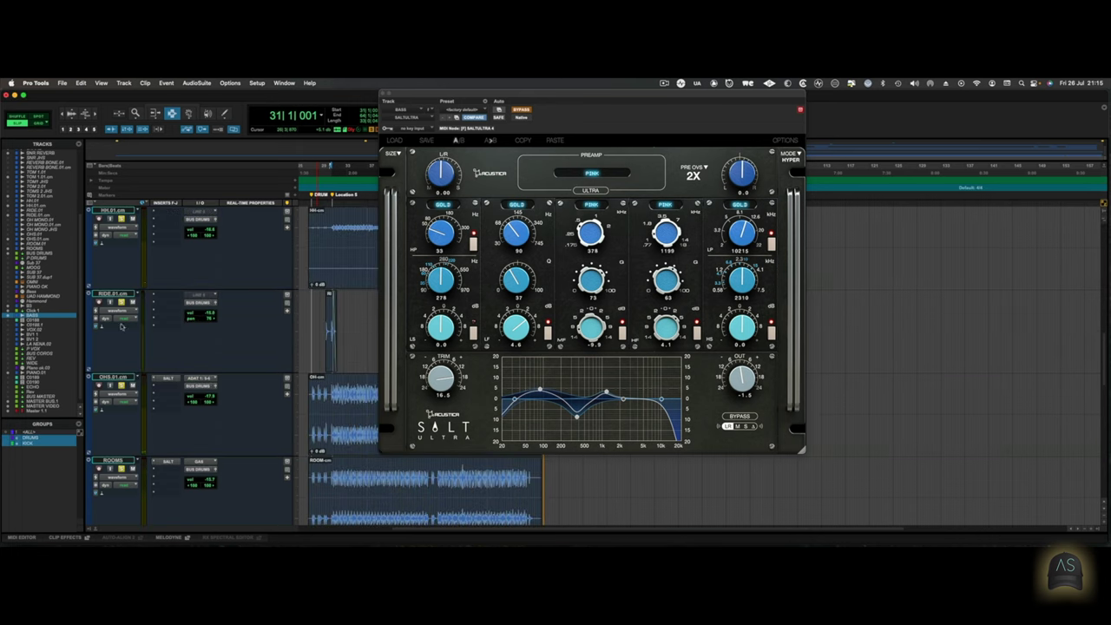
pyautogui.click(42, 439)
pyautogui.scroll(-5, 173, 423)
pyautogui.press('space')
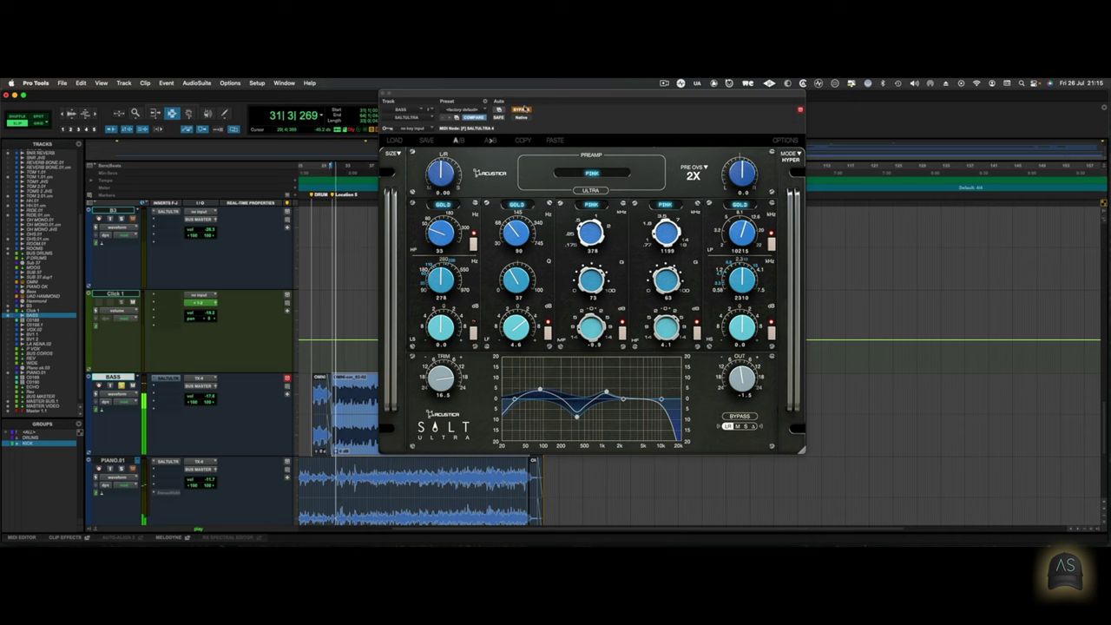
pyautogui.click(523, 110)
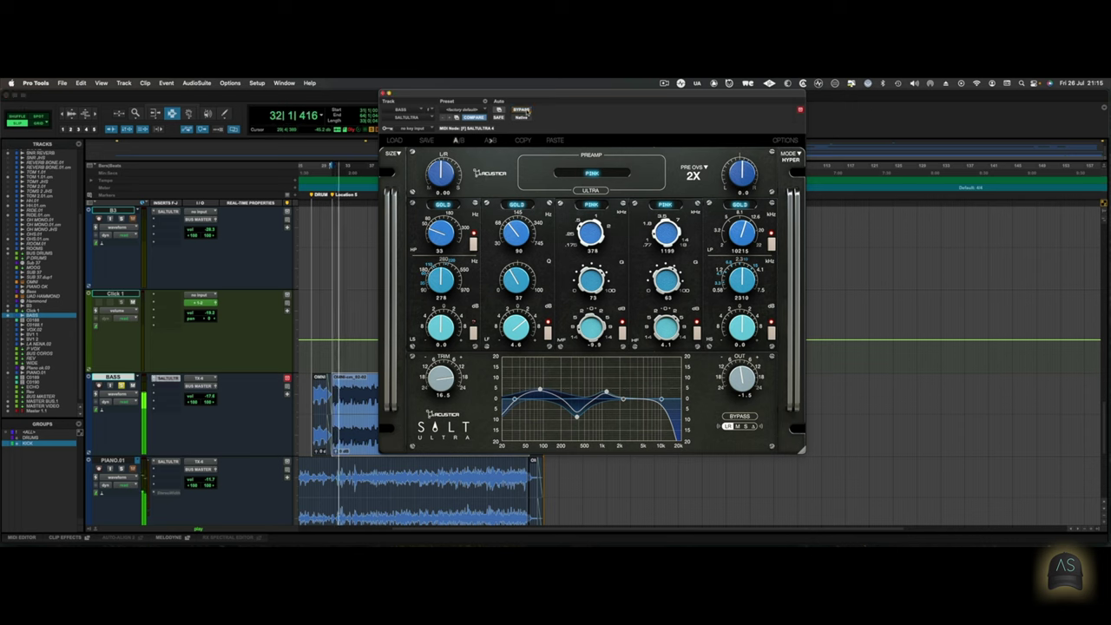
# Set the bass EQ's preamp to Gold, its output to 0.4 dB and its MF band to about -5.6 dB at 593 Hz
pyautogui.click(591, 173)
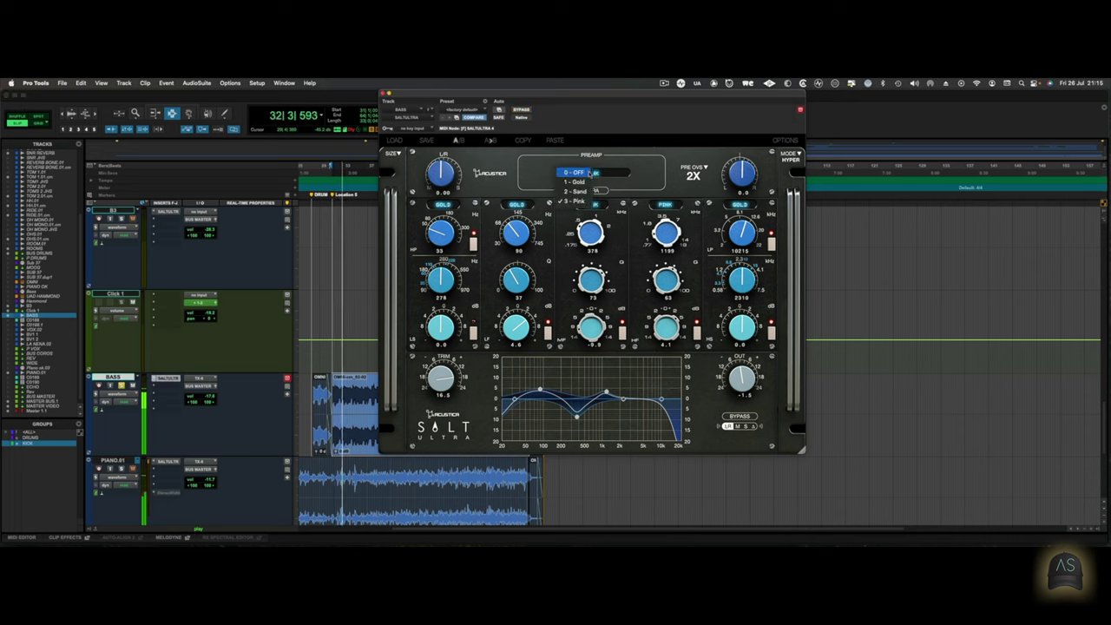
pyautogui.click(580, 182)
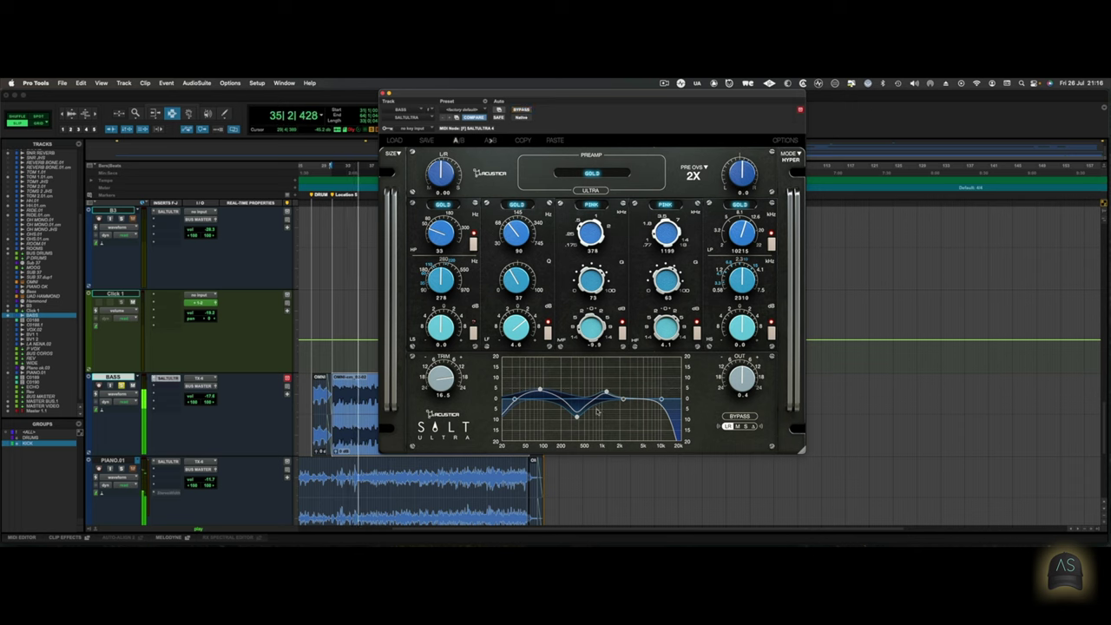
pyautogui.moveTo(577, 418); pyautogui.dragTo(578, 412)
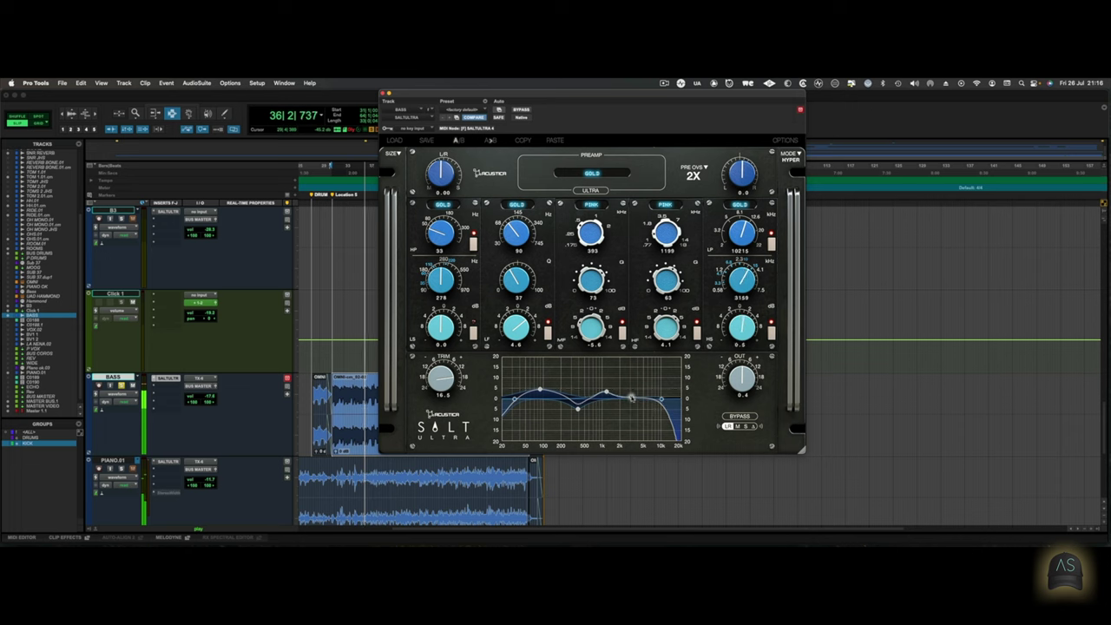
# Raise the bass EQ's HS gain to 1.7 dB, compare it against bypass, leave it active and close it
pyautogui.click(522, 110)
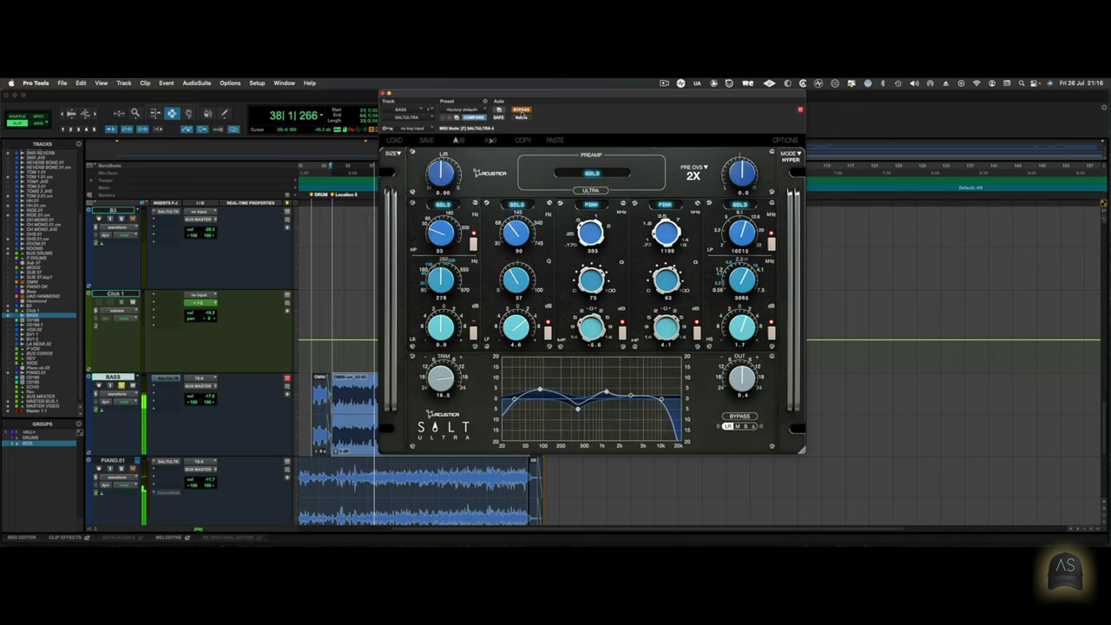
pyautogui.click(521, 110)
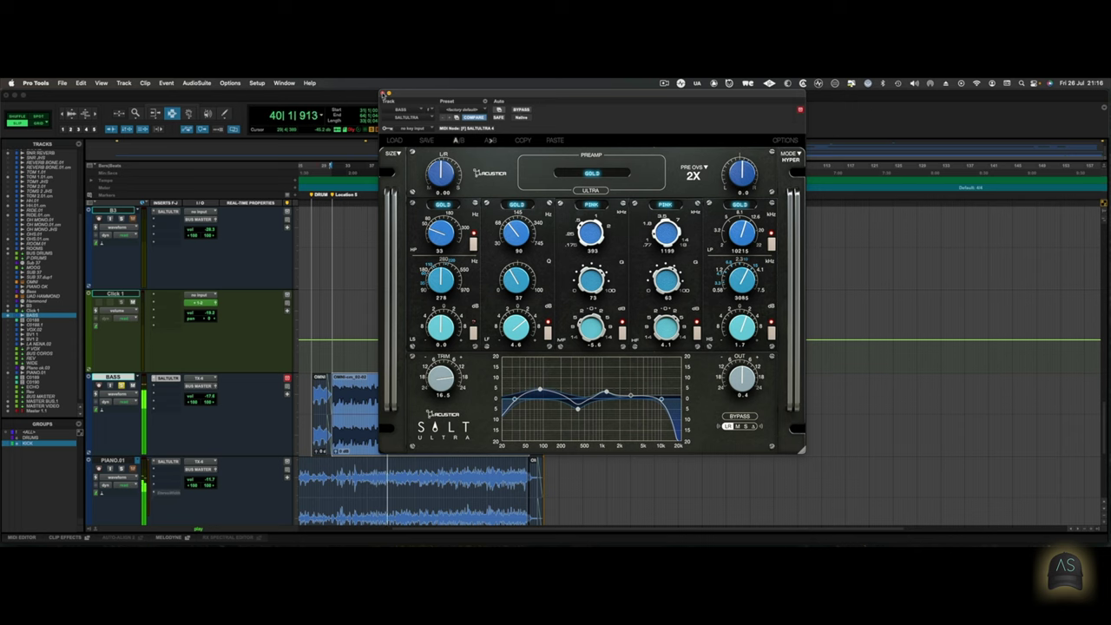
pyautogui.click(383, 92)
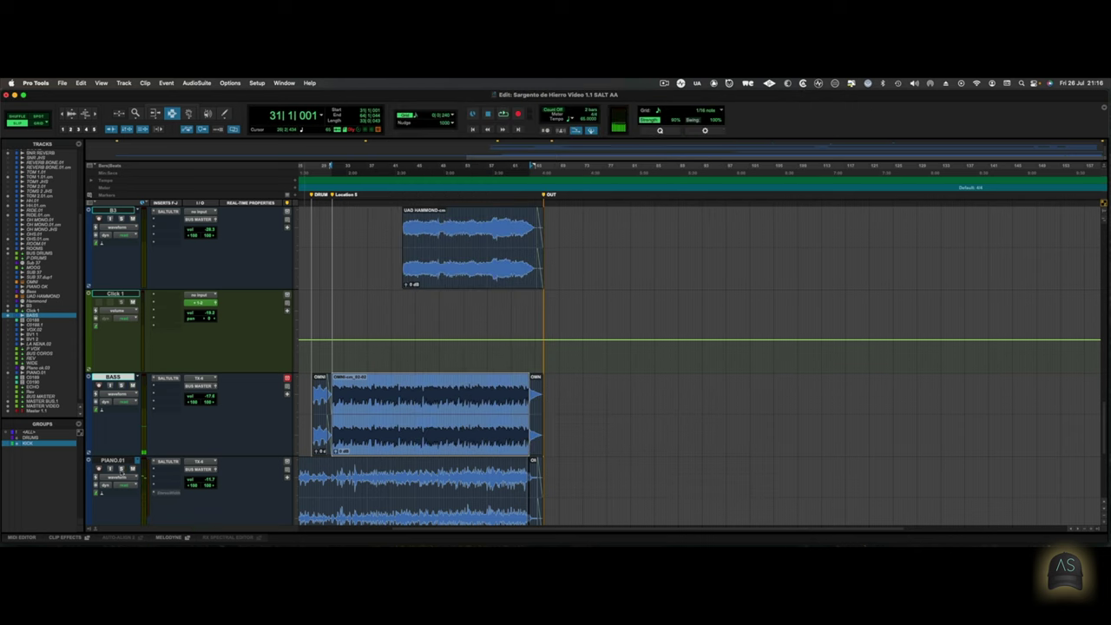
# Open the SALT ULTRA EQ on PIANO.01, solo and select that track, and compare the EQ active and bypassed during playback
pyautogui.click(167, 462)
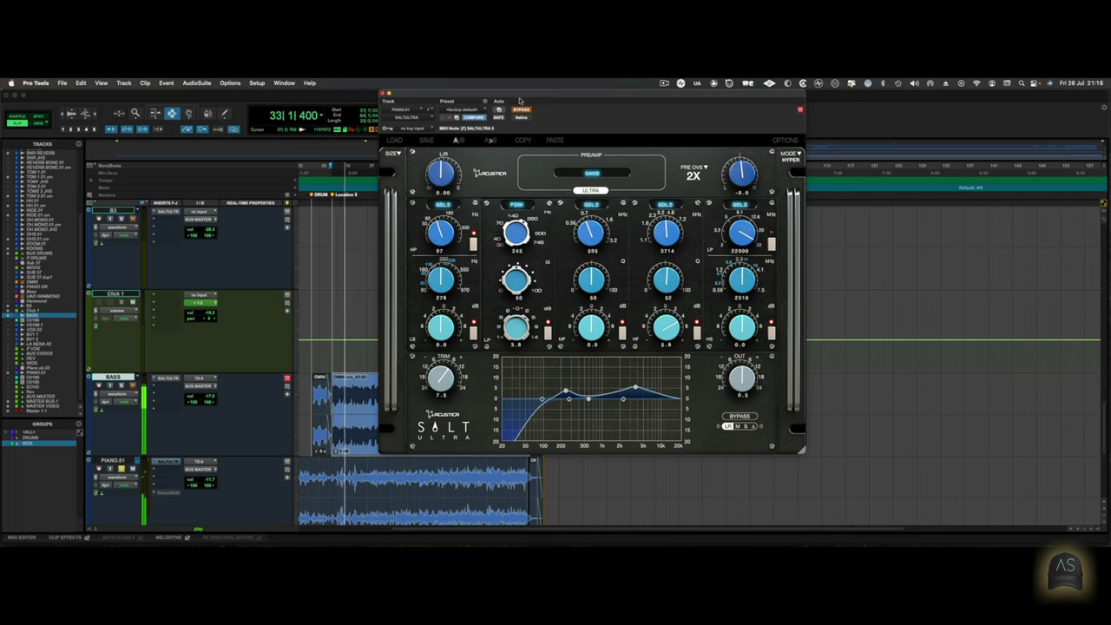
pyautogui.click(520, 109)
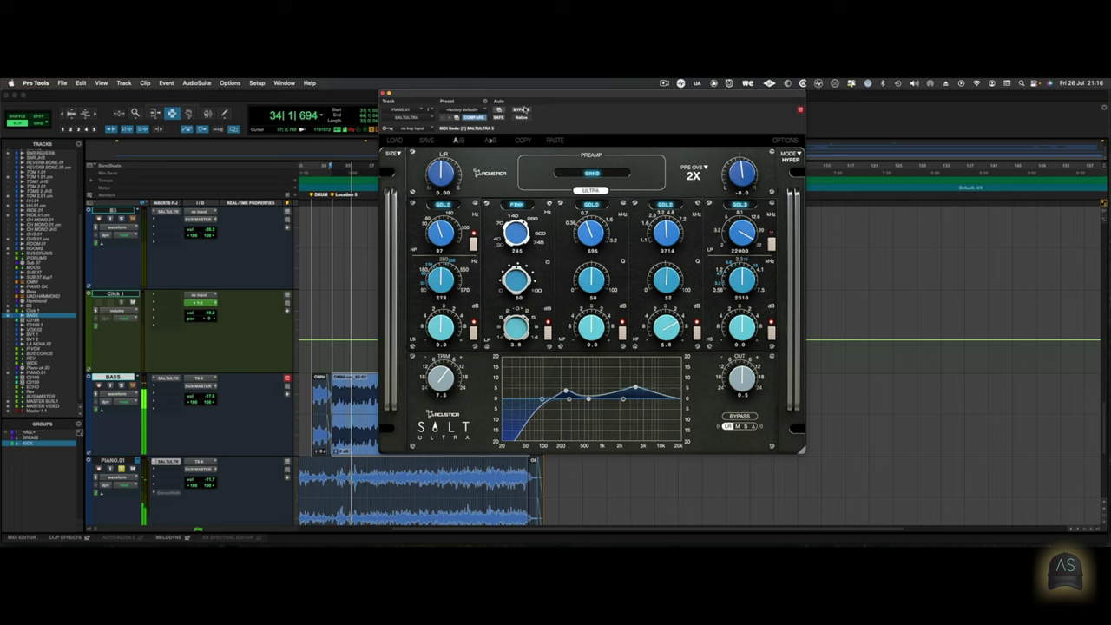
pyautogui.click(121, 462)
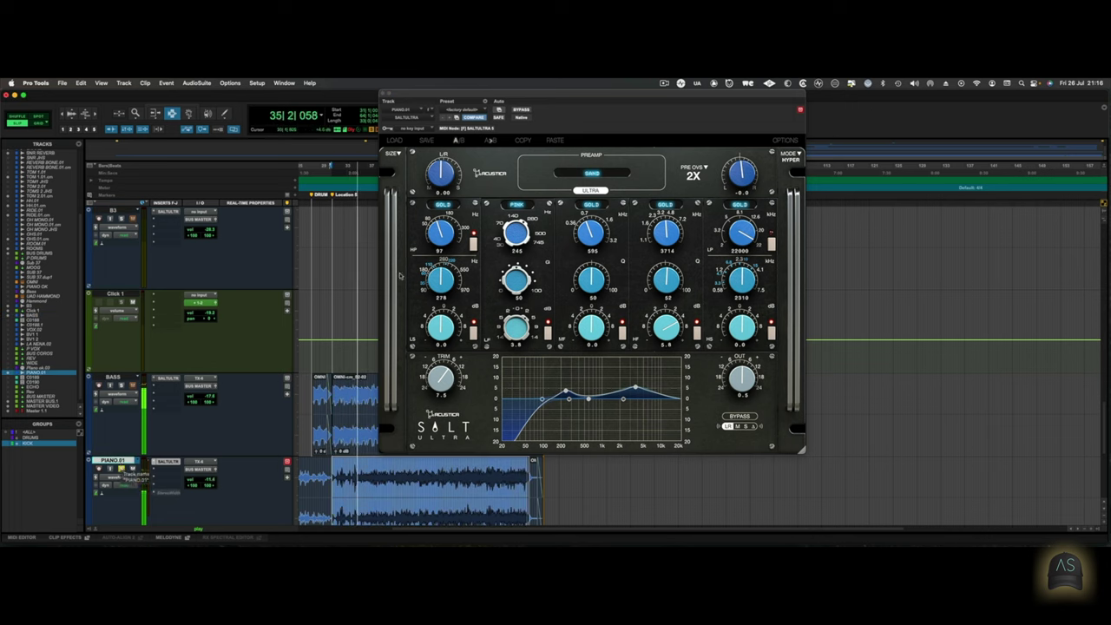
pyautogui.click(521, 110)
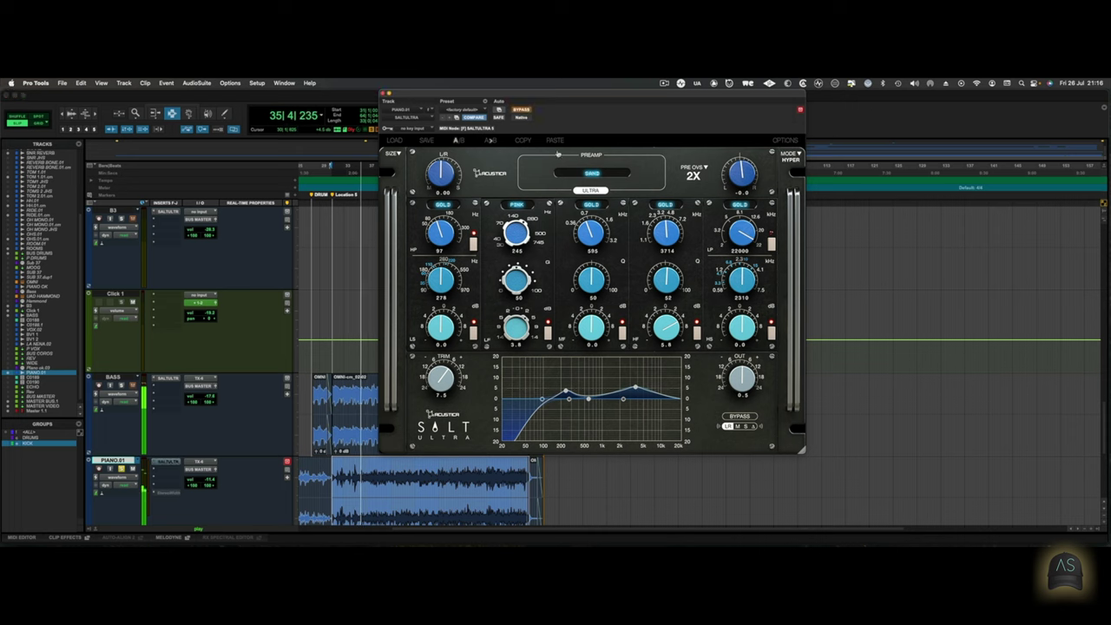
# Set the piano EQ's preamp to Gold and take the plugin out of bypass
pyautogui.click(596, 174)
pyautogui.click(583, 182)
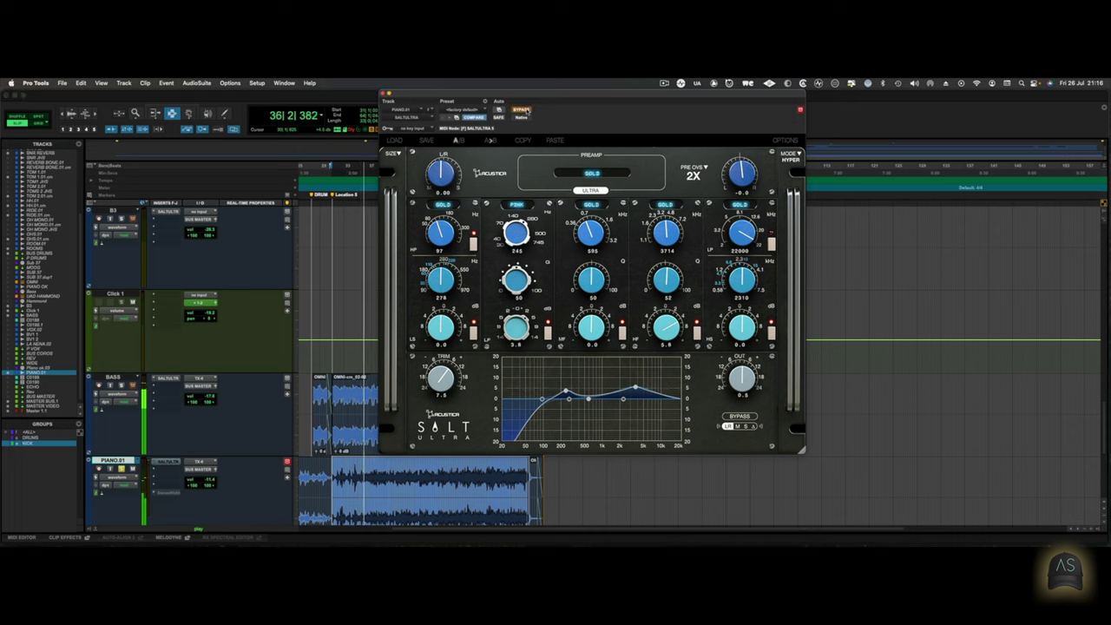
pyautogui.click(522, 110)
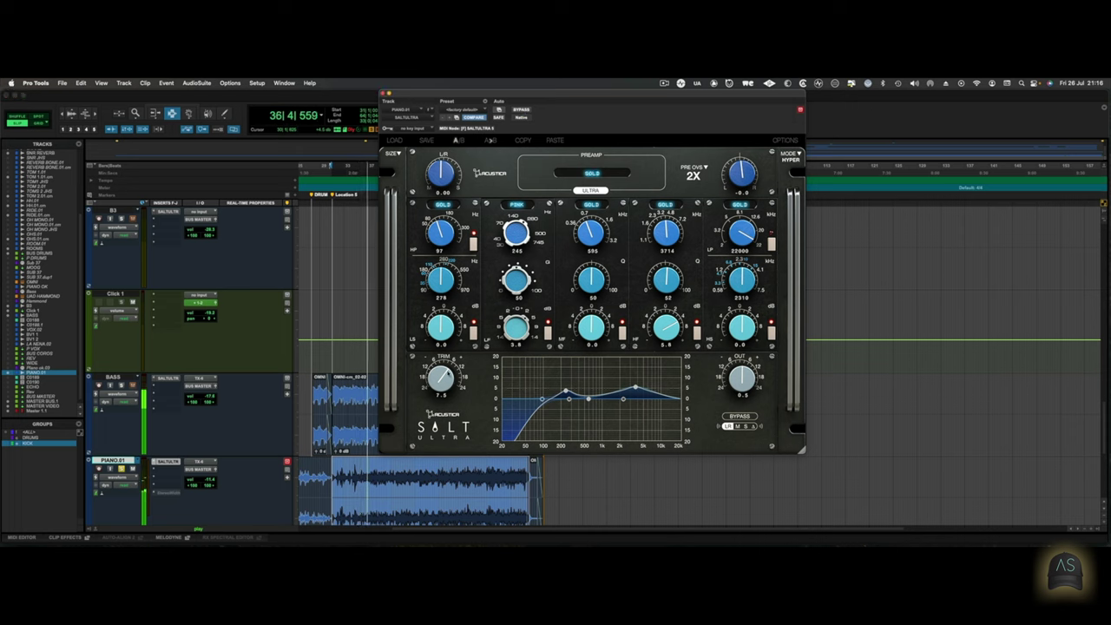
# Raise the piano EQ's trim to about 8.9 dB, cut MF to -2.3 dB at 546 Hz, raise LF to 4.6 dB and lower its Q
pyautogui.moveTo(445, 375); pyautogui.dragTo(447, 370)
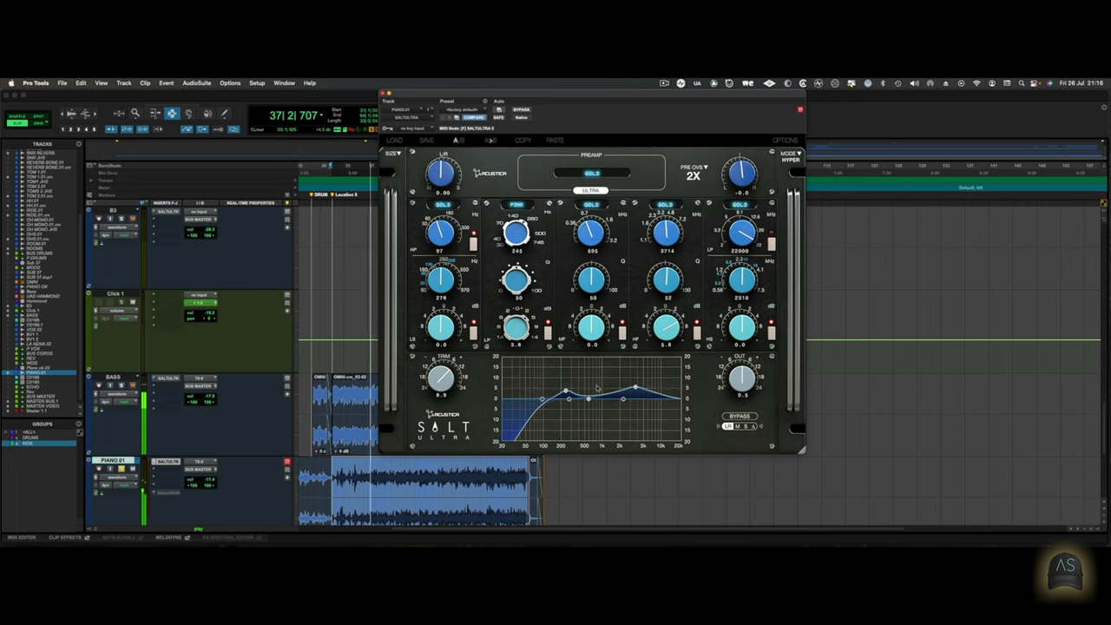
pyautogui.moveTo(588, 398); pyautogui.dragTo(566, 389)
pyautogui.moveTo(515, 280); pyautogui.dragTo(515, 305)
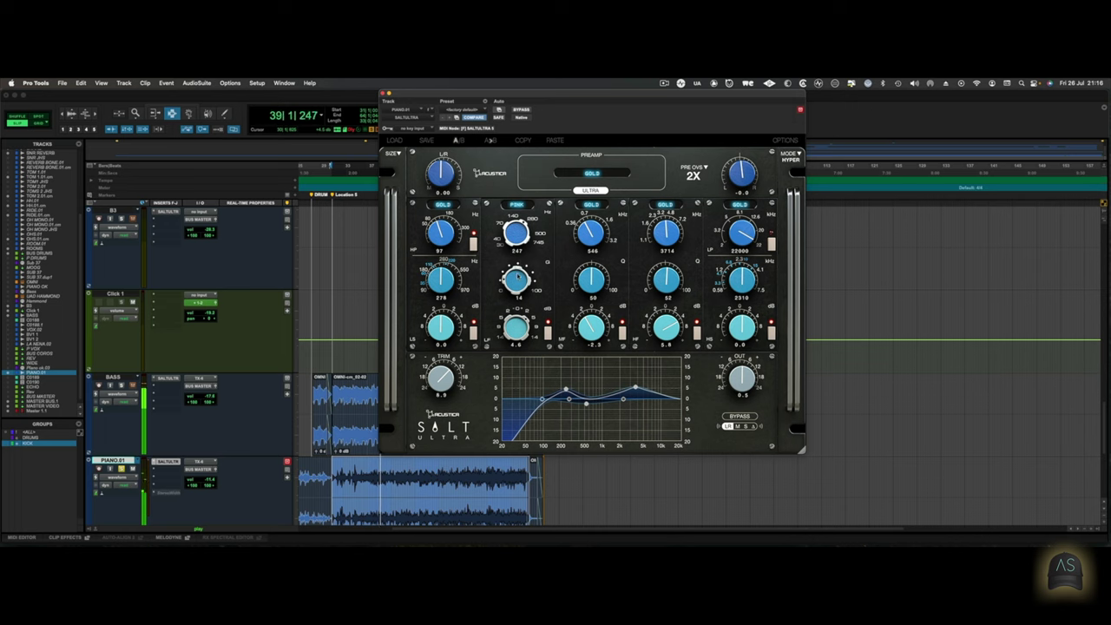
# Compare the piano EQ against bypass, leave it active, close it and stop playback
pyautogui.click(521, 111)
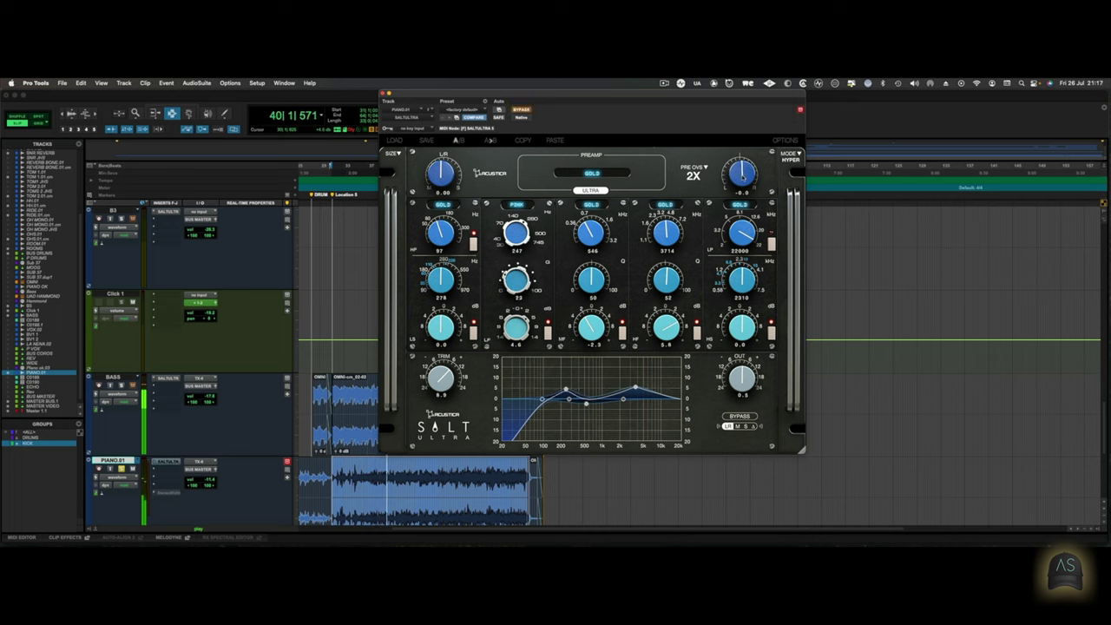
pyautogui.click(524, 110)
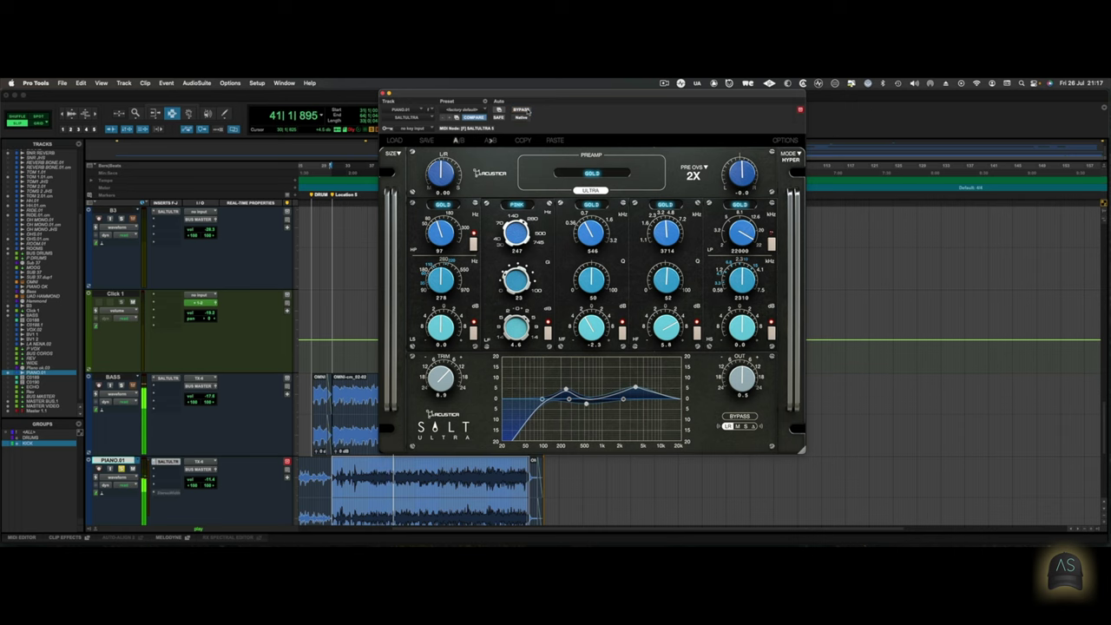
pyautogui.click(383, 93)
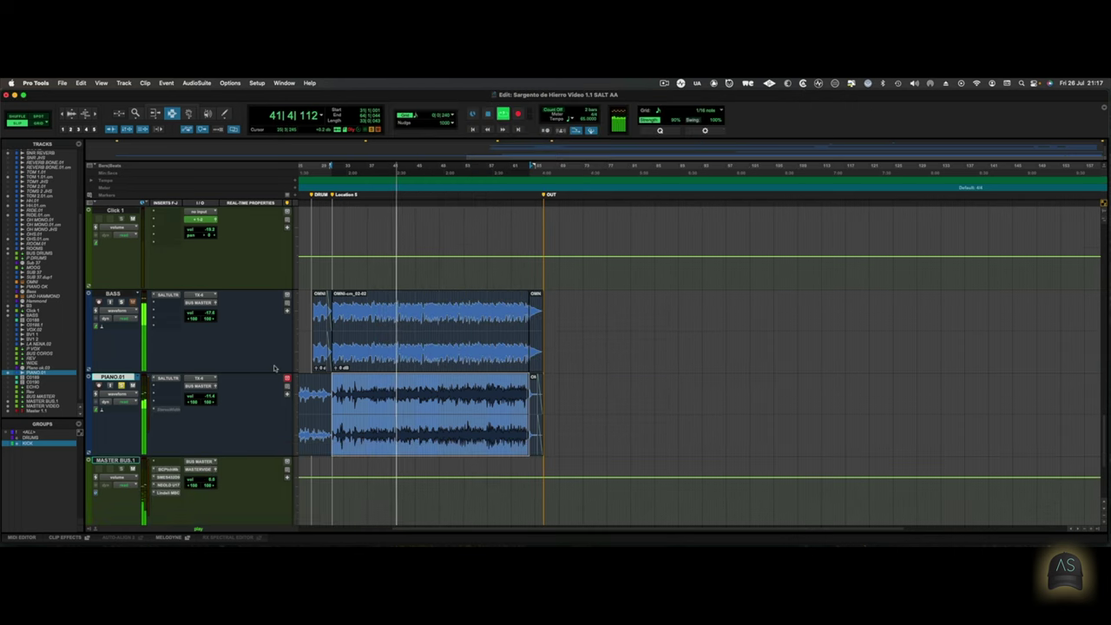
pyautogui.press('space')
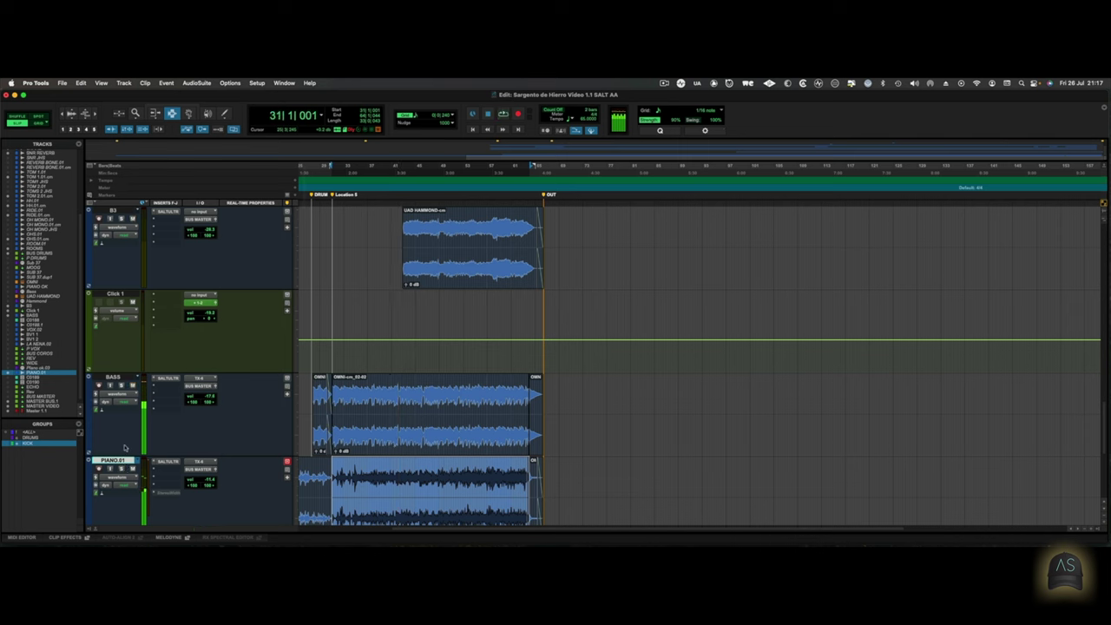
# Open the SALT ULTRA EQ on the soloed B3 track, move its window aside, play the organ clip and activate the plugin
pyautogui.click(166, 213)
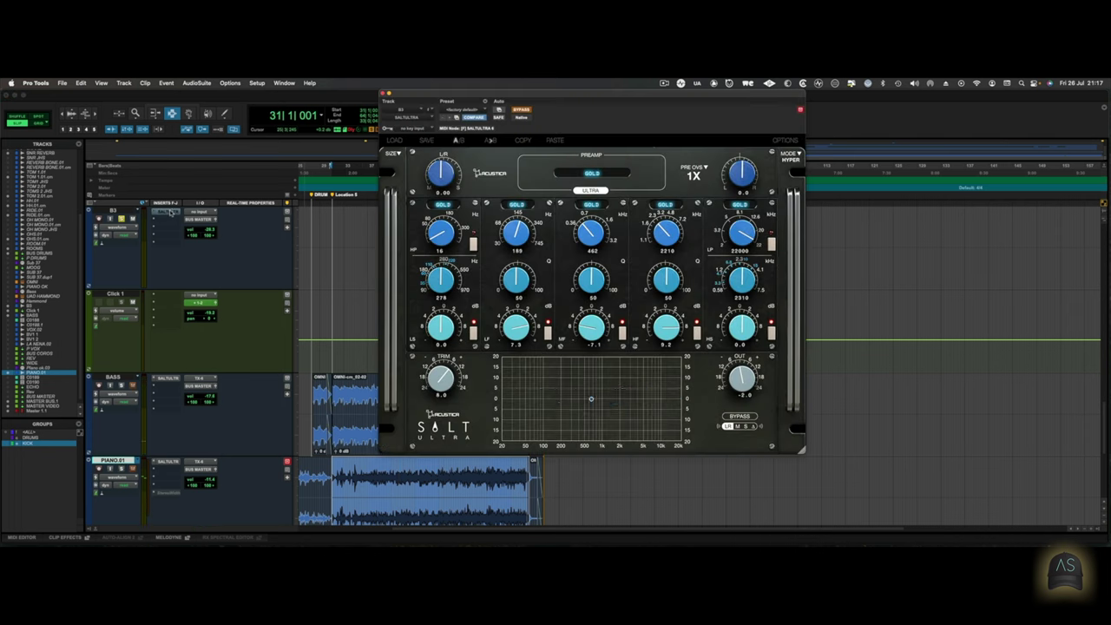
pyautogui.moveTo(518, 96); pyautogui.dragTo(600, 95)
pyautogui.doubleClick(475, 240)
pyautogui.press('space')
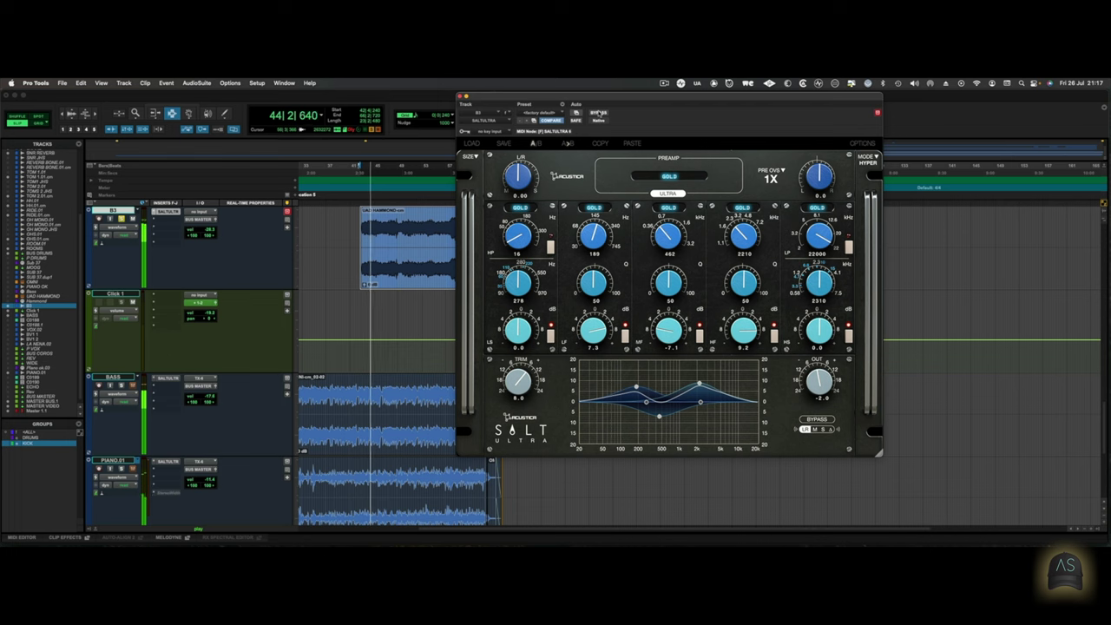
# Lower the B3 EQ's HF band to about 6.8 dB at 1761 Hz
pyautogui.moveTo(600, 99); pyautogui.dragTo(602, 98)
pyautogui.moveTo(701, 383); pyautogui.dragTo(693, 387)
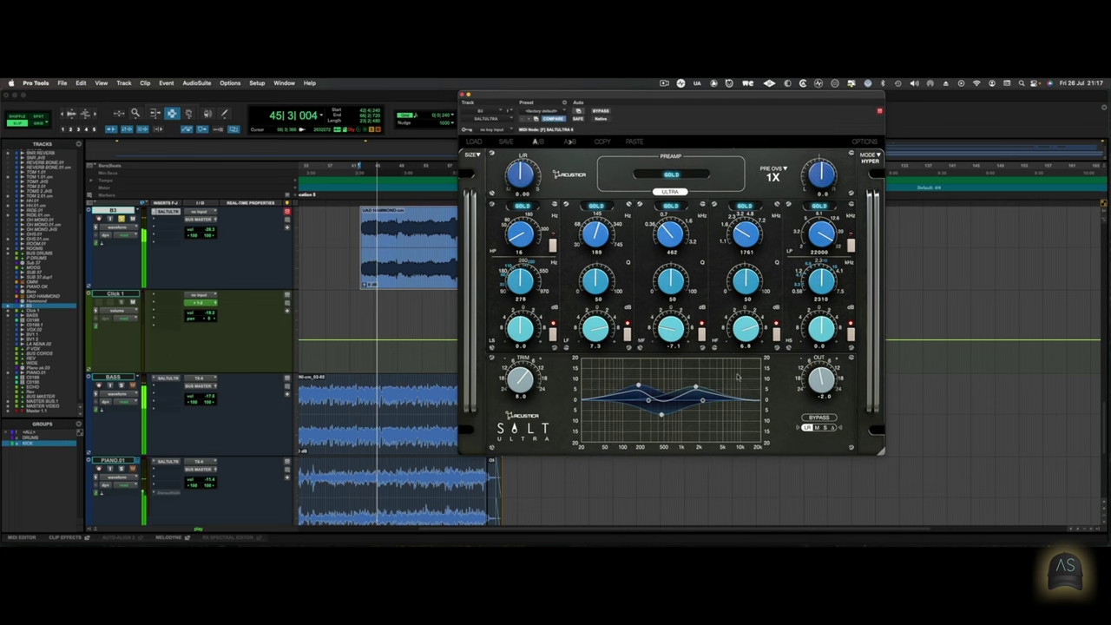
# Lower the B3 EQ's low-pass cutoff to 8761 Hz while checking it against bypass
pyautogui.moveTo(825, 239); pyautogui.dragTo(826, 287)
pyautogui.click(604, 112)
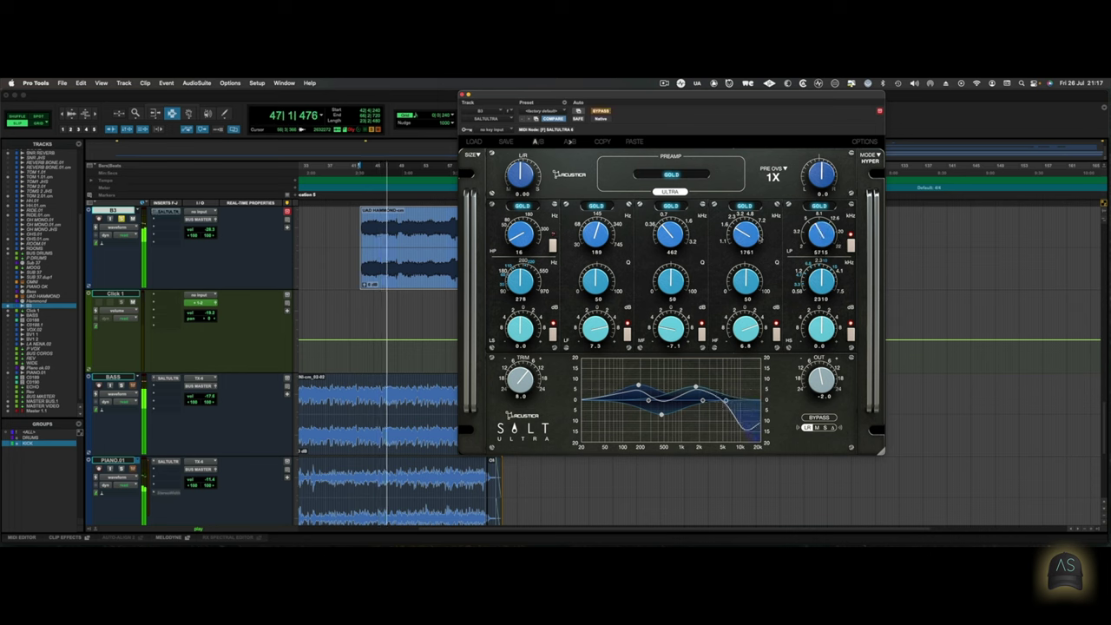
pyautogui.moveTo(821, 236); pyautogui.dragTo(822, 222)
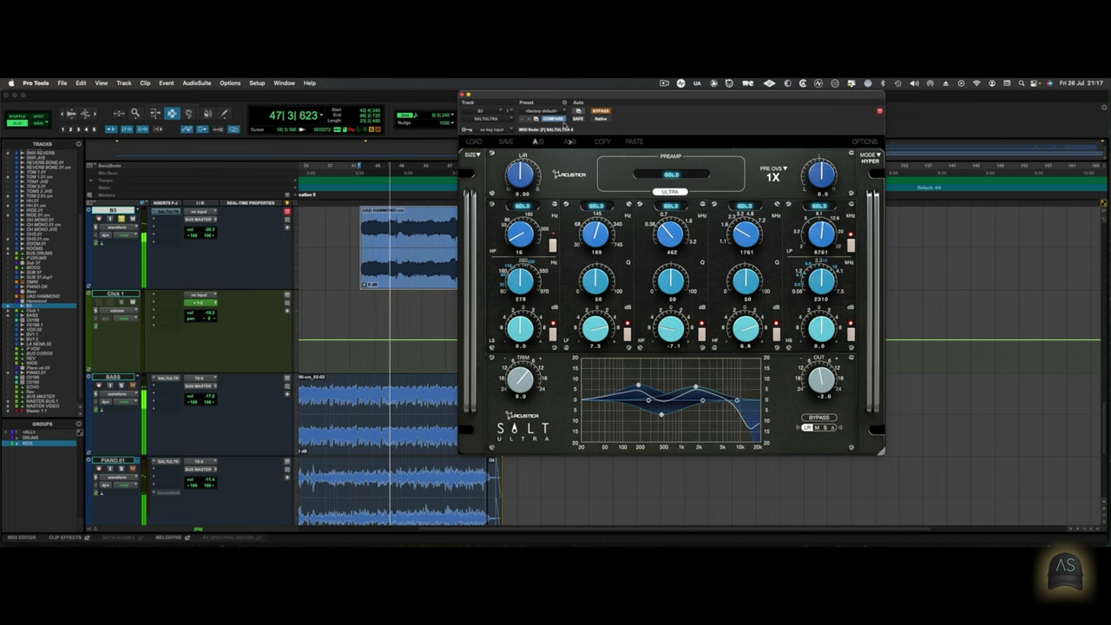
# Switch the B3 EQ's preamp to PINK, set trim to 11.2 dB, output to 0.4 dB and MF to -7.9 dB, comparing with bypass
pyautogui.click(671, 175)
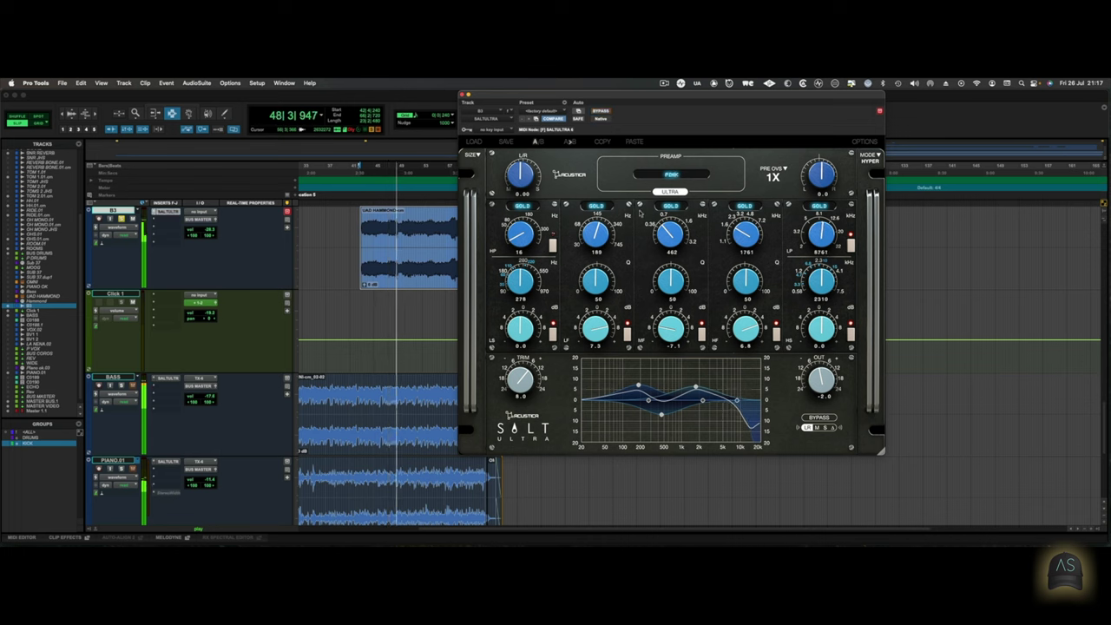
pyautogui.click(599, 110)
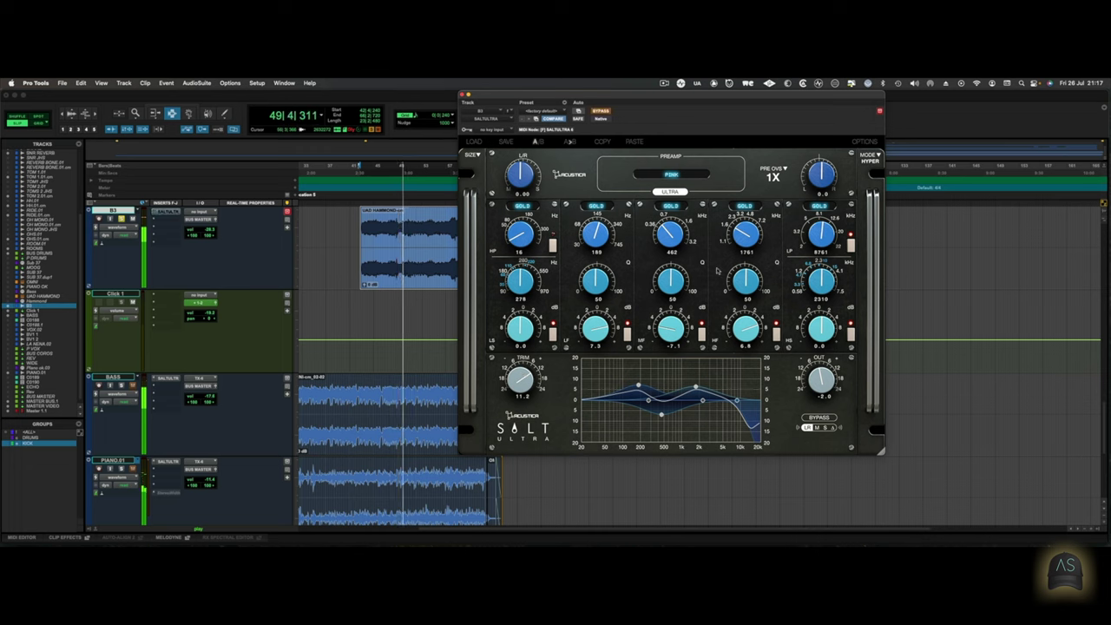
pyautogui.click(599, 111)
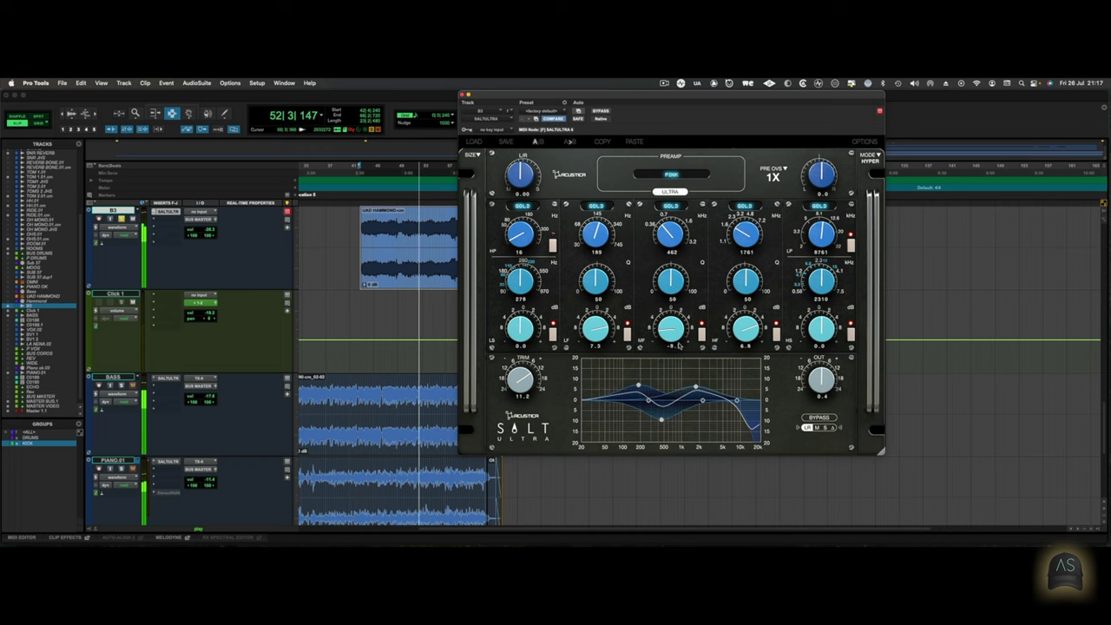
# Compare the adjusted B3 EQ against bypass, leave it active and close its window
pyautogui.click(600, 111)
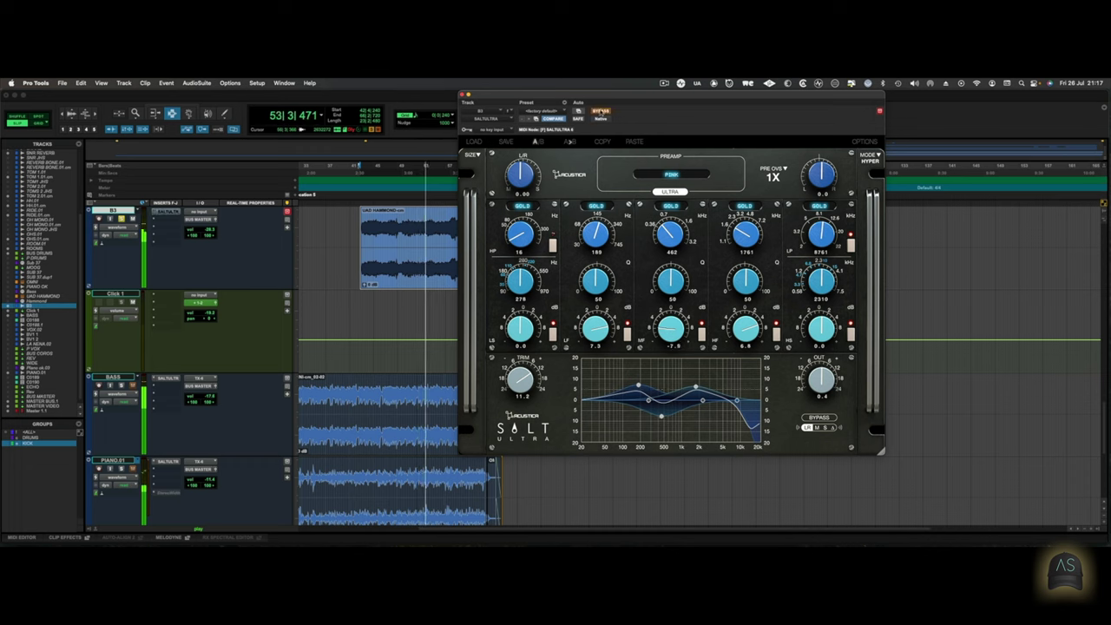
pyautogui.click(600, 111)
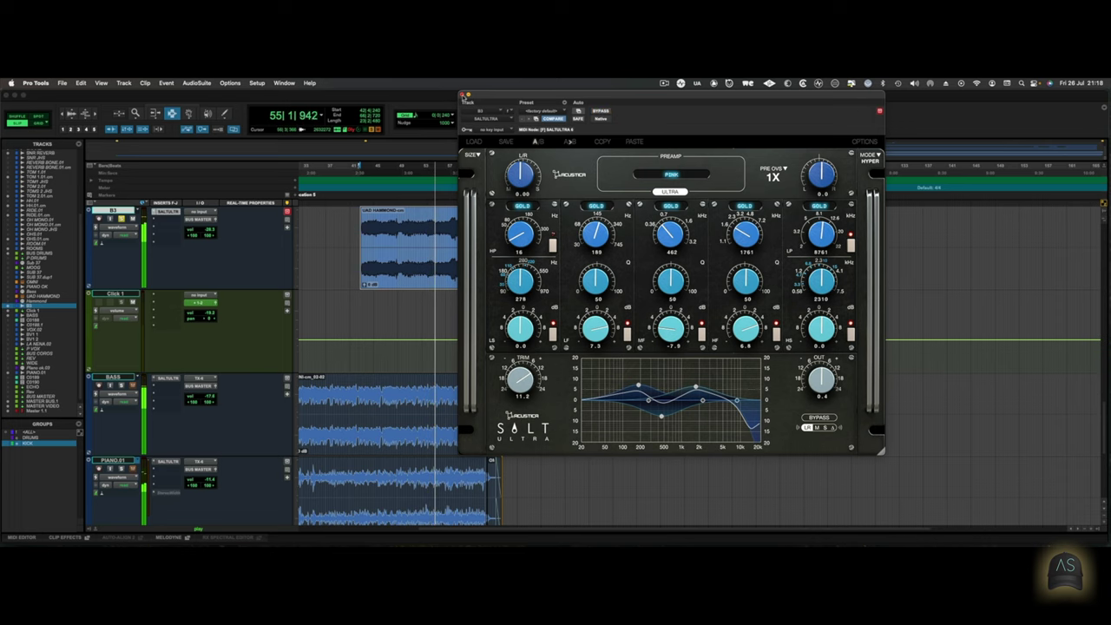
pyautogui.click(462, 93)
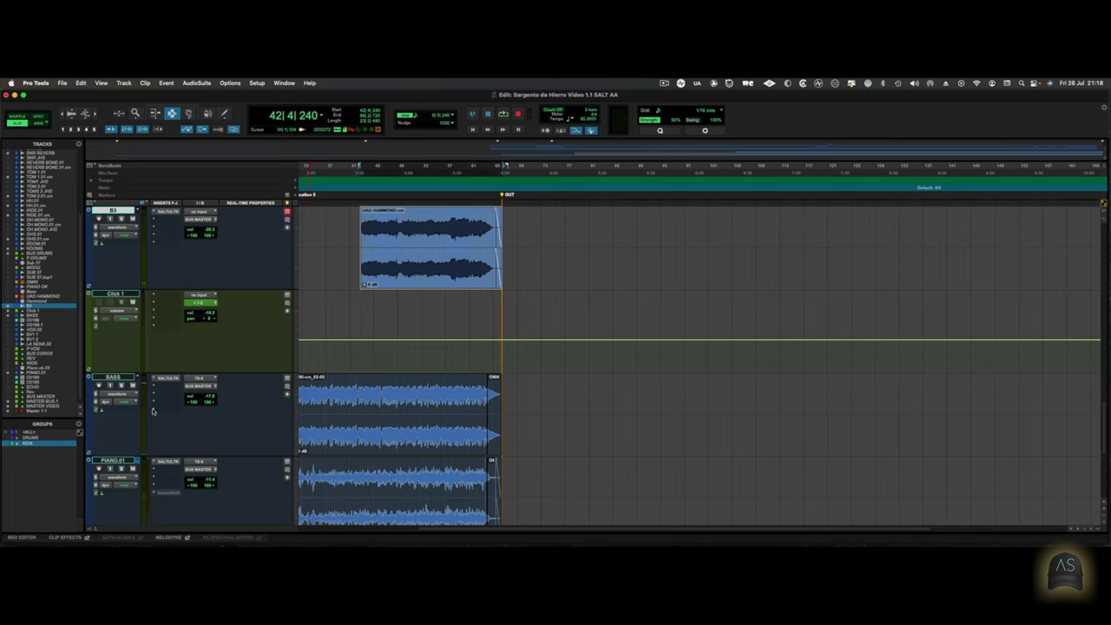
# Select all tracks, place the playback position within the organ clip near bar 56 and play the full mix
pyautogui.keyDown('alt'); pyautogui.click(114, 376); pyautogui.keyUp('alt')
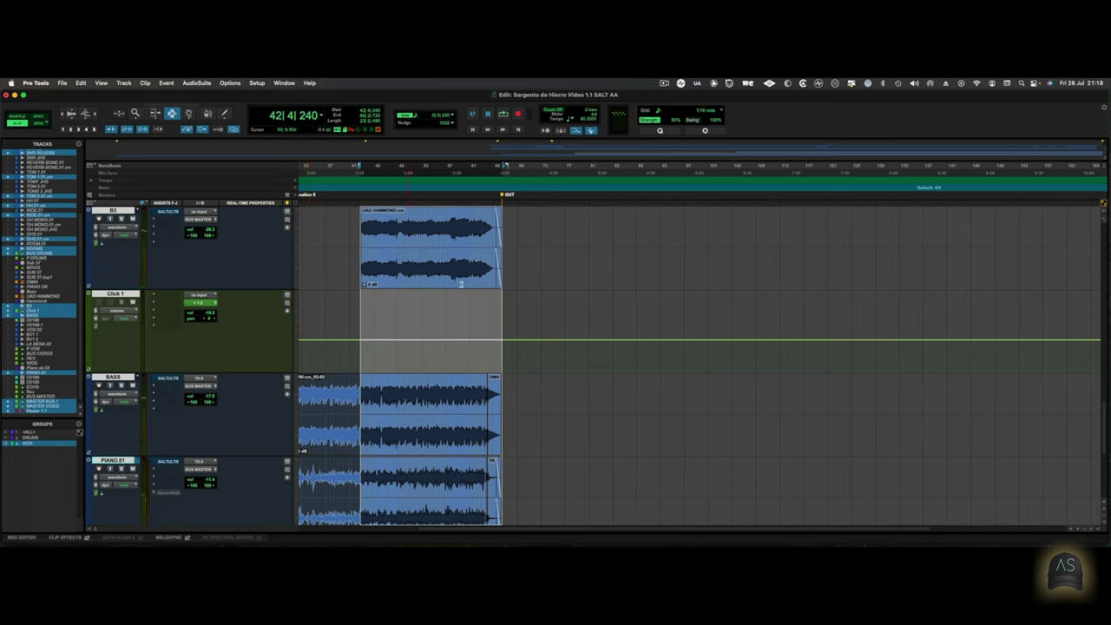
pyautogui.click(446, 257)
pyautogui.press('space')
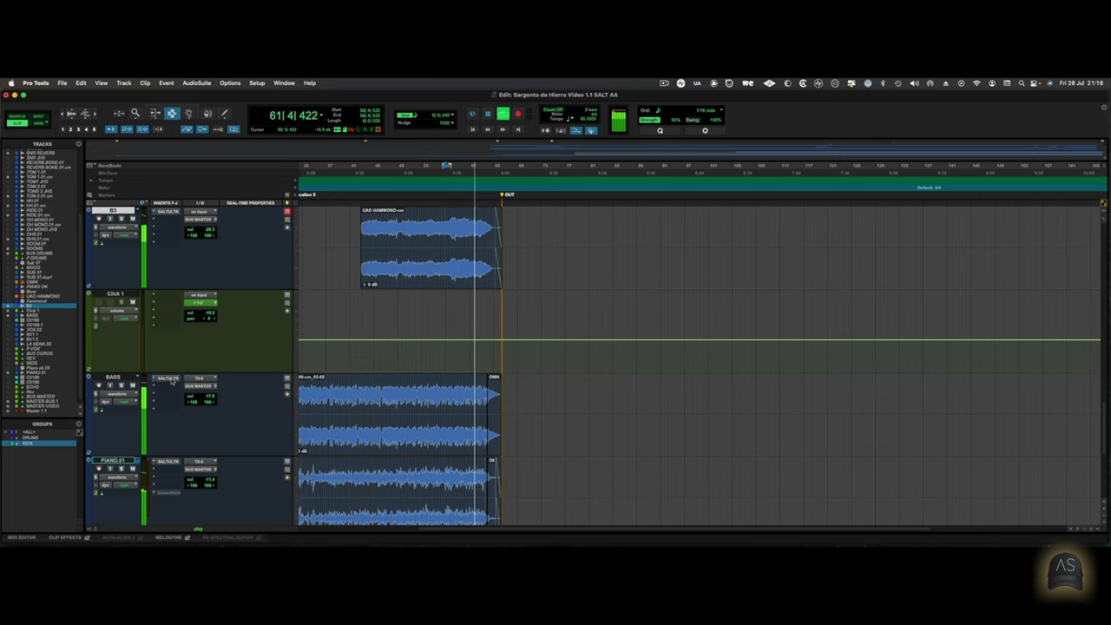
pyautogui.scroll(2, 169, 365)
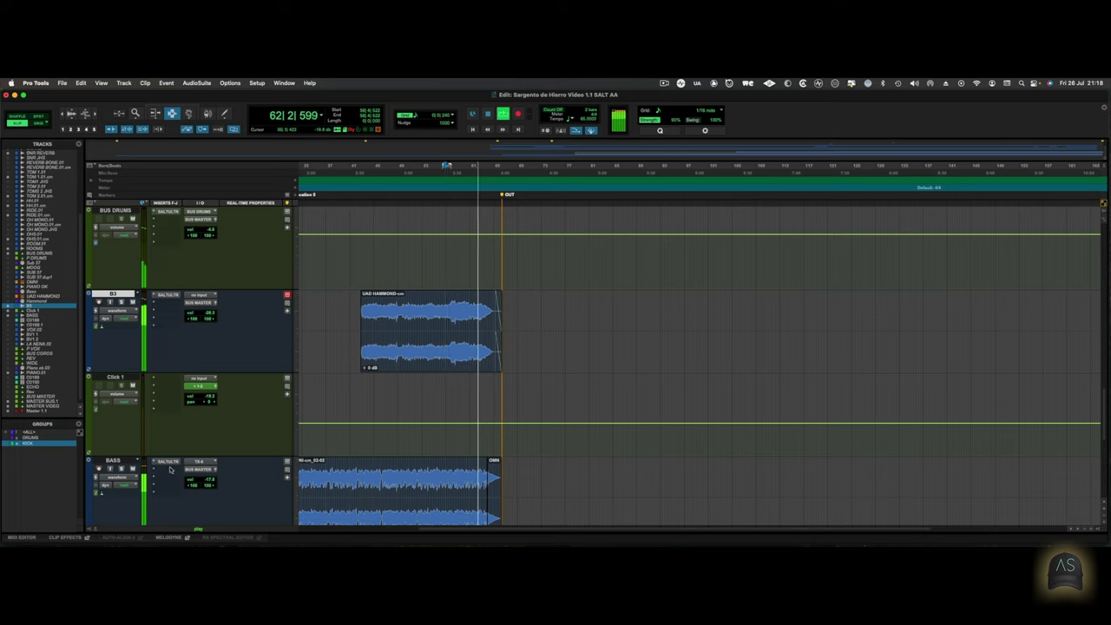